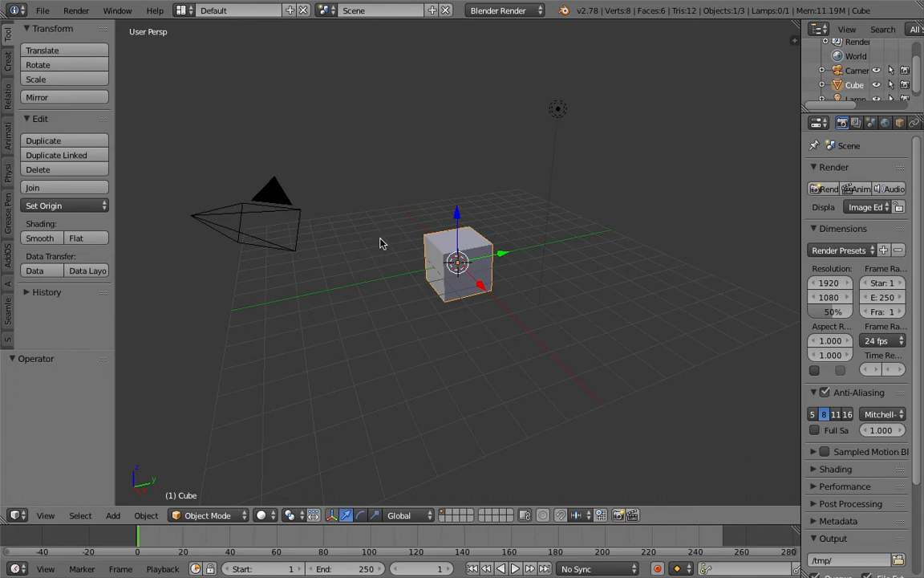
Delete the default camera, lamp and cube from the scene
key(a)
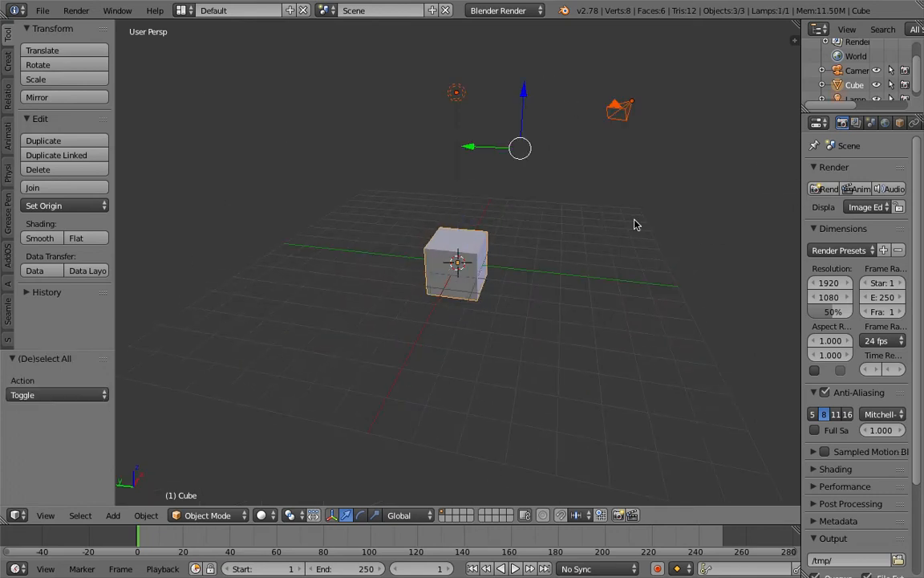
key(x)
right_click(624, 119)
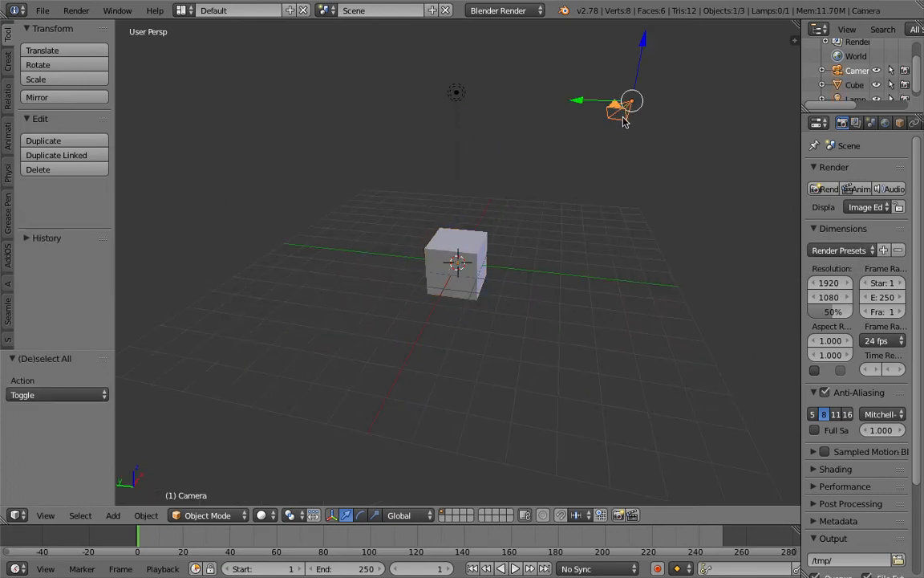
shift+right_click(456, 93)
key(x)
click(470, 93)
key(x)
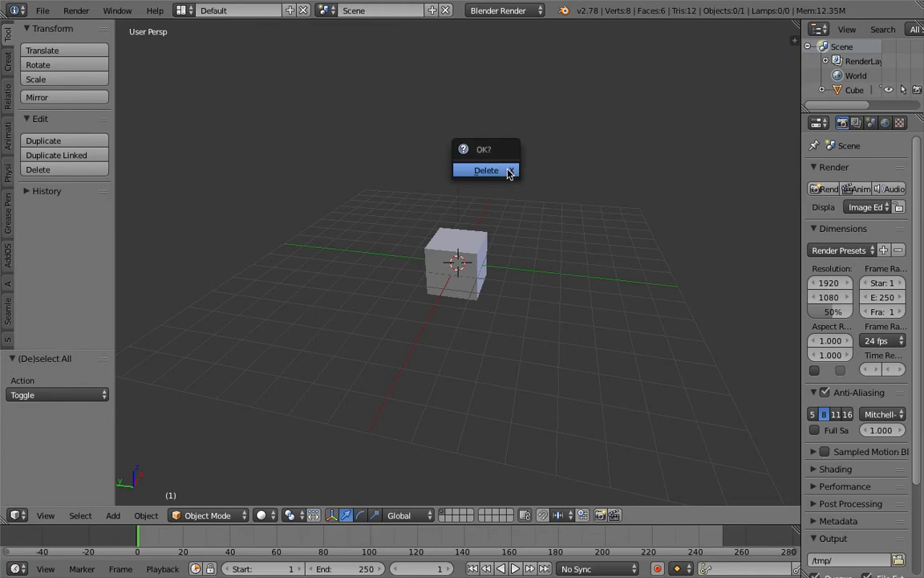
key(a)
key(x)
click(503, 199)
Add a plane mesh at the origin and enter Edit Mode on it
key(shift+a)
mouse_move(442, 216)
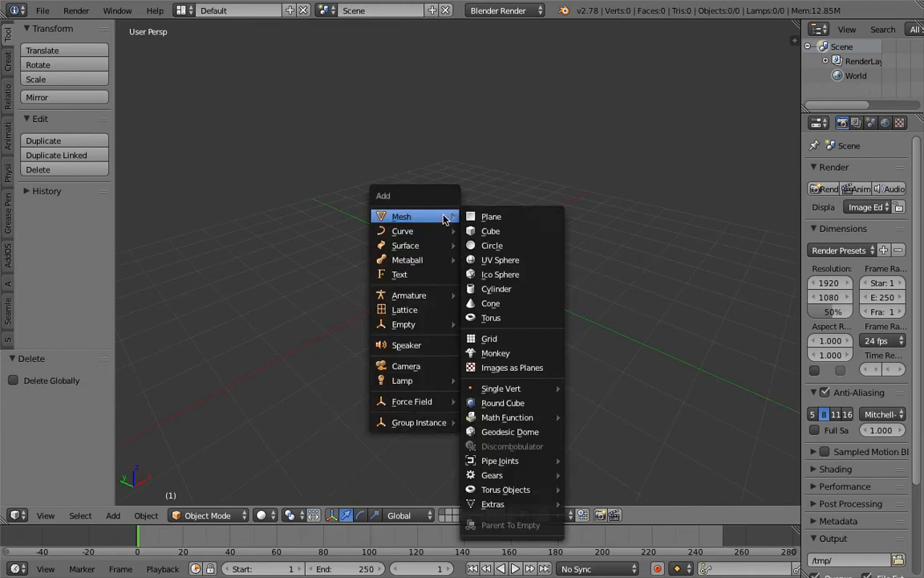
click(504, 220)
scroll(481, 260, up, 5)
middle_drag(486, 260, 460, 256)
key(Tab)
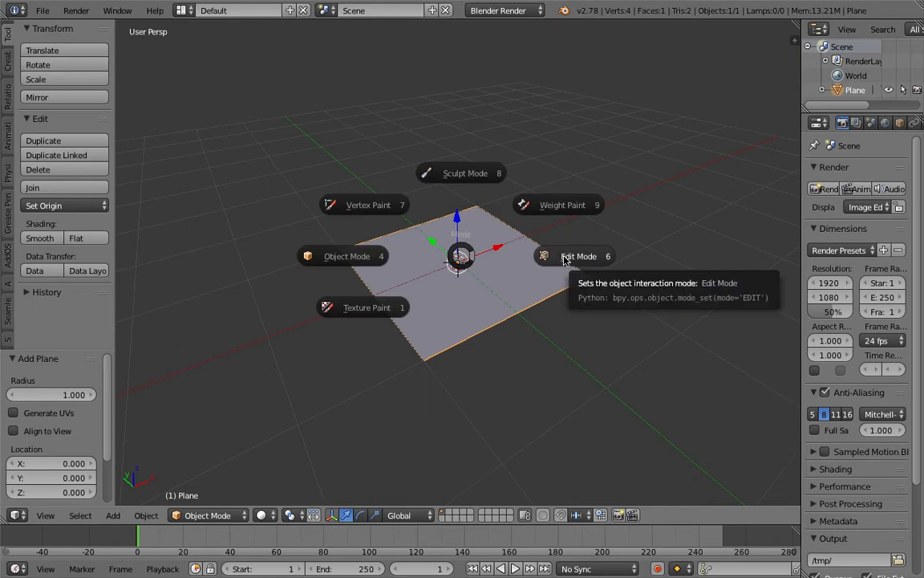
click(564, 256)
middle_drag(561, 258, 476, 388)
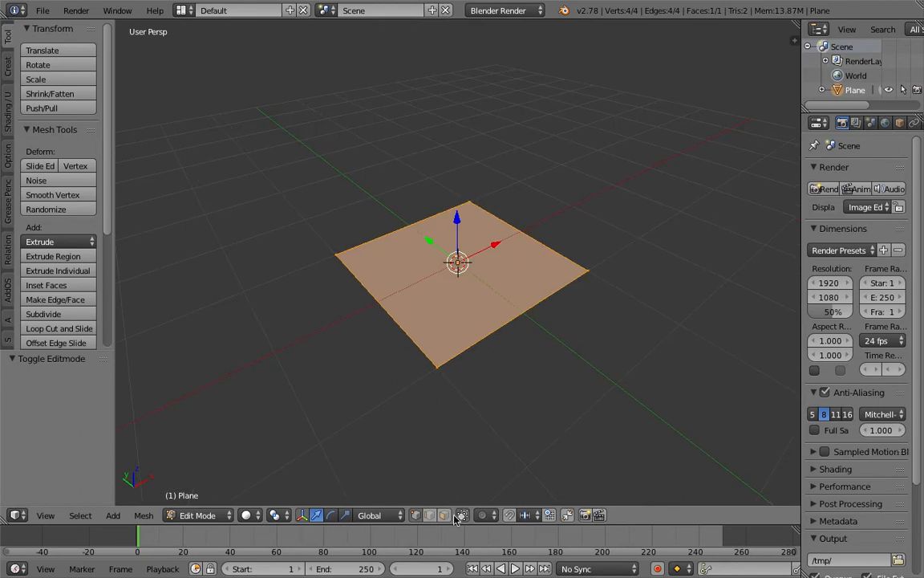
middle_drag(449, 517, 509, 313)
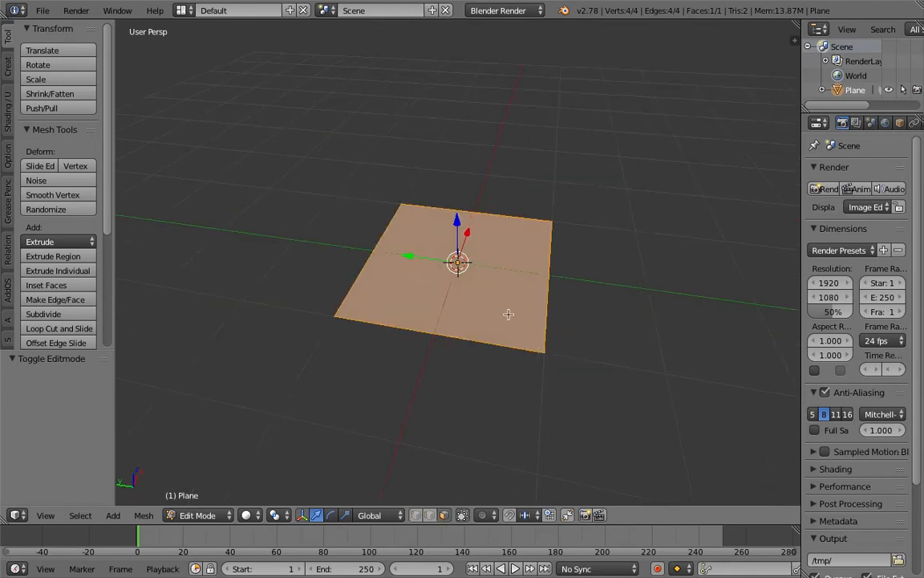
Extrude the plane's face in place and scale the new face to about 0.809
key(e)
right_click(630, 284)
key(s)
click(594, 298)
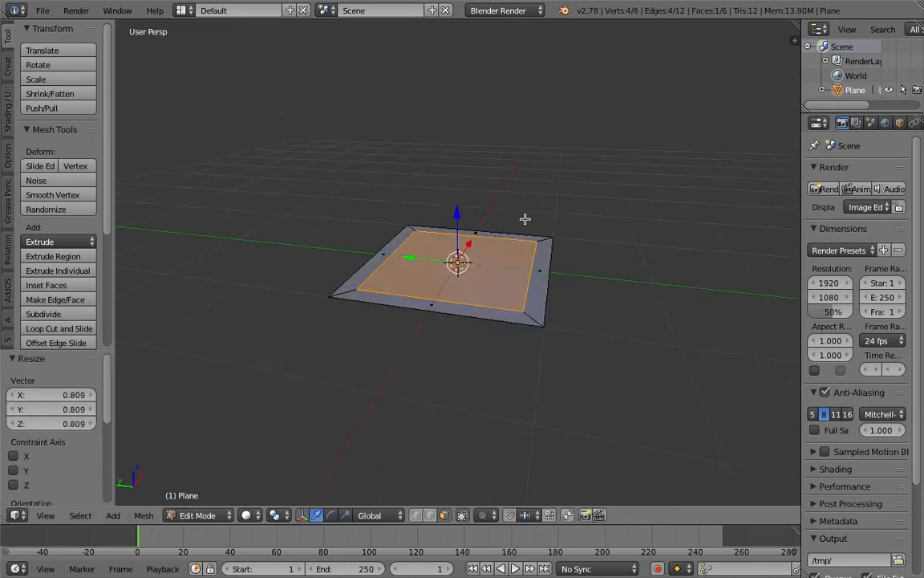
Raise the inner face about 0.218 along Z and scale it by about 1.138
drag(462, 211, 459, 195)
middle_drag(459, 195, 517, 225)
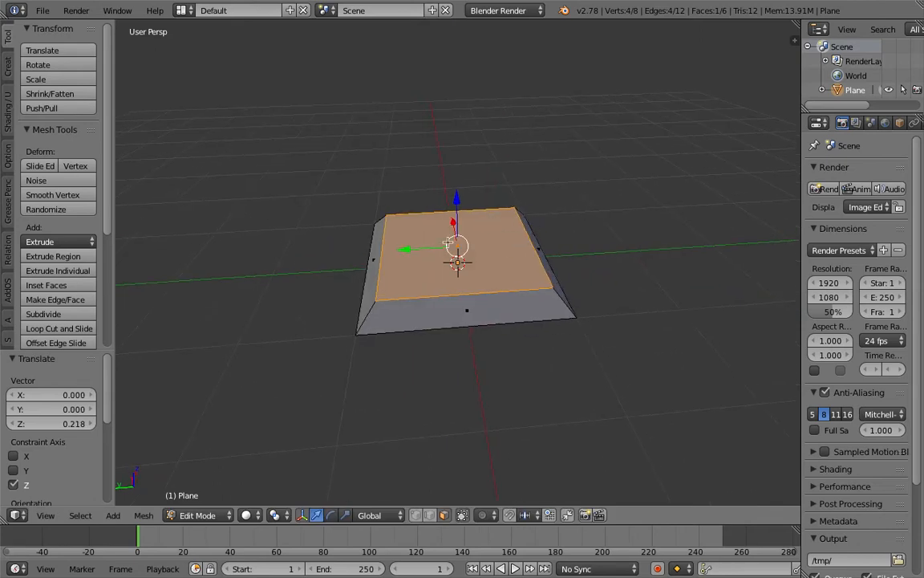
key(s)
click(542, 257)
middle_drag(586, 256, 586, 258)
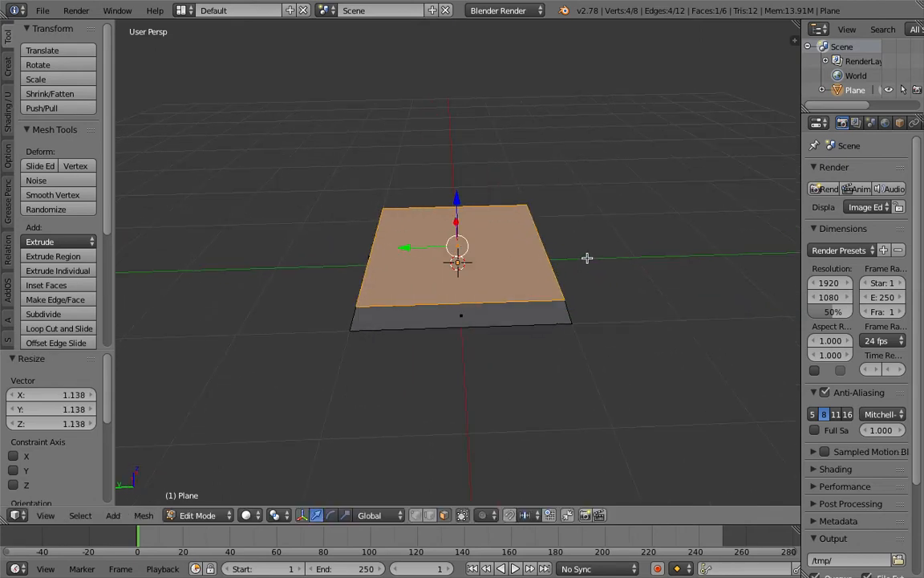
Extrude the top face in place and scale the new face to about 0.776
key(e)
right_click(606, 237)
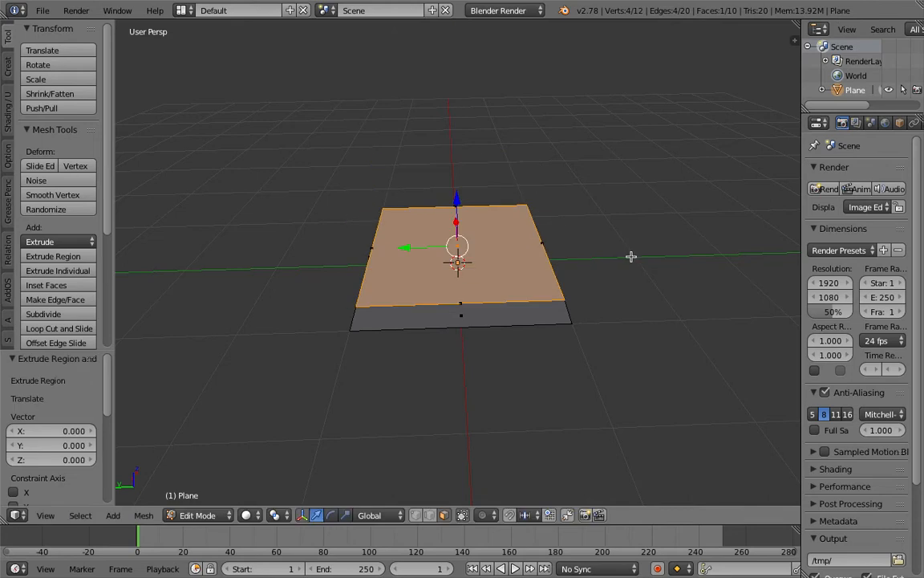
key(s)
click(592, 250)
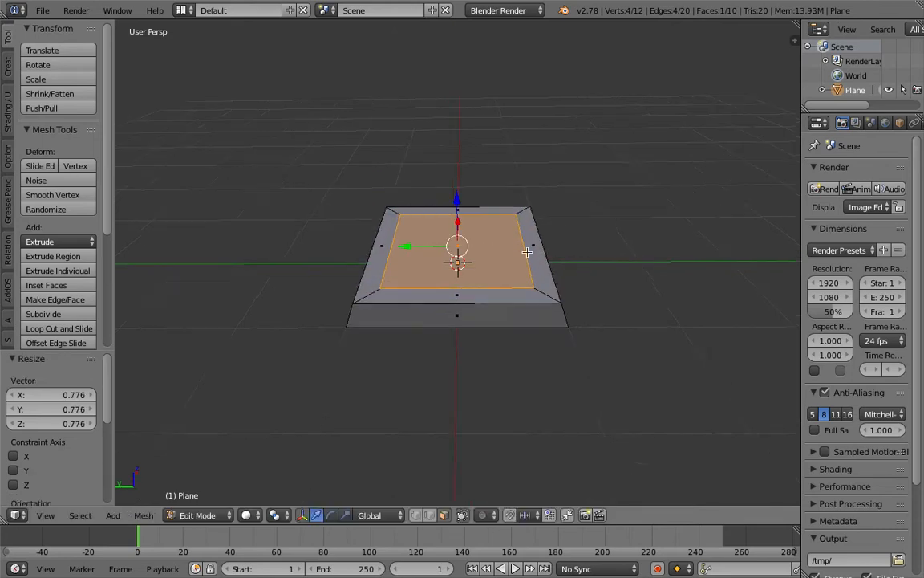
middle_drag(526, 252, 509, 241)
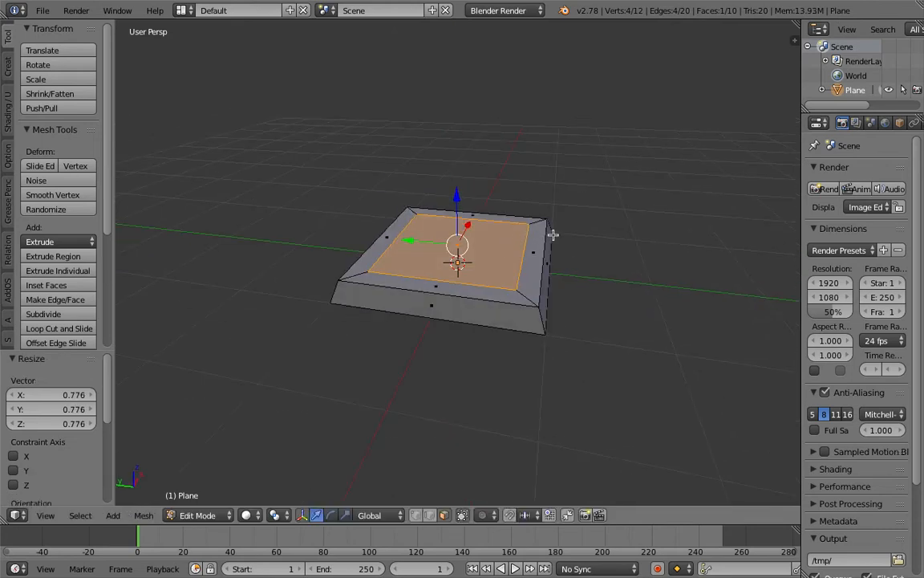
Extrude the top face upward by about 0.284 and shift it back over the base
key(e)
click(561, 204)
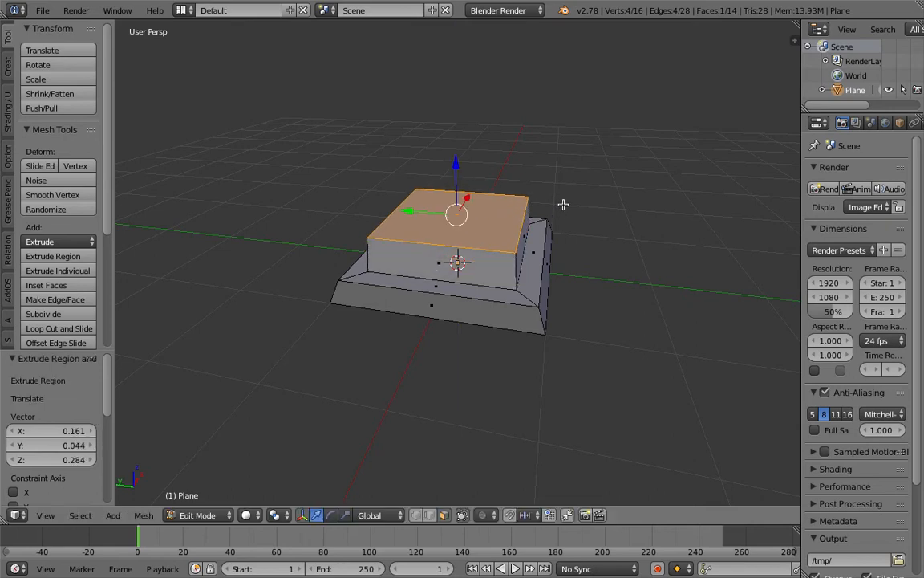
middle_drag(578, 233, 599, 237)
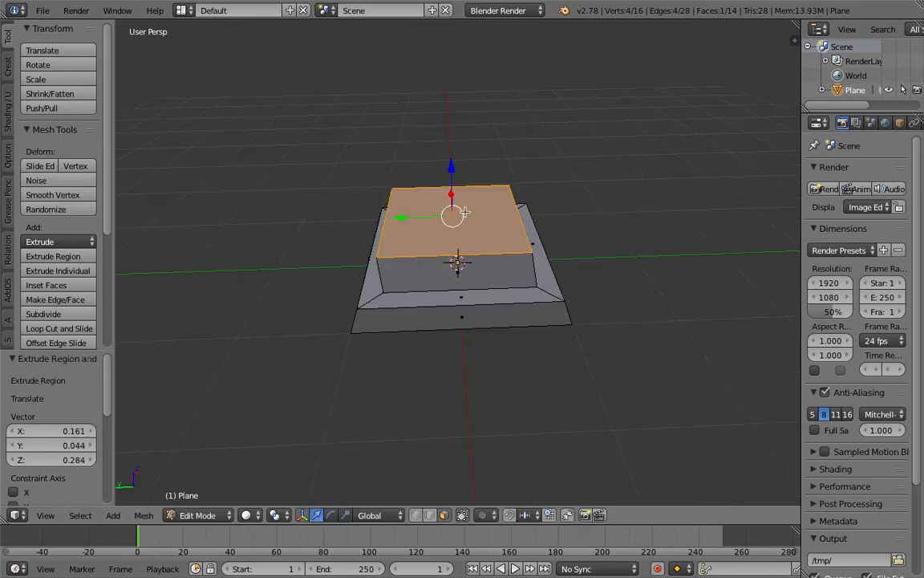
key(g)
click(515, 216)
Inset the raised top face with an in-place extrusion and scaling, and extrude the inner face downward into a recess
key(e)
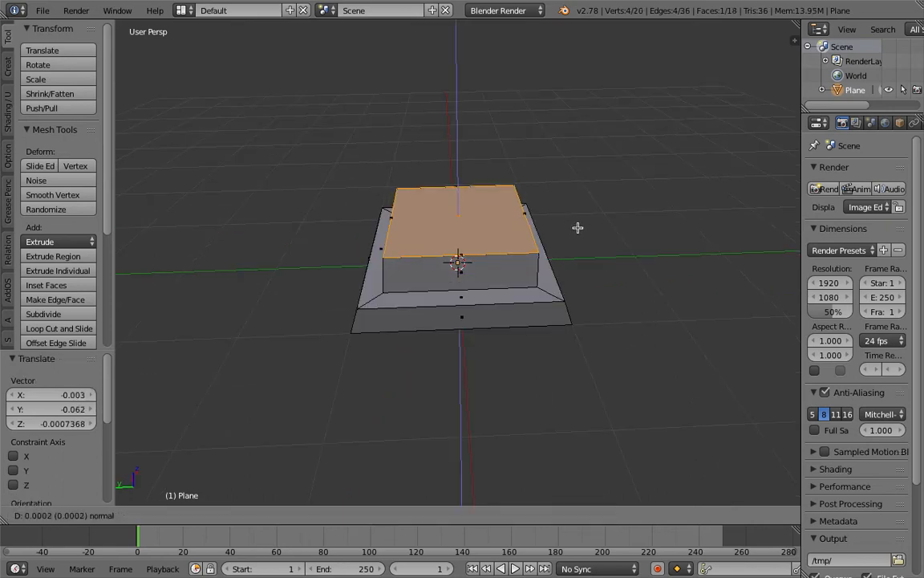
right_click(573, 226)
key(s)
click(557, 237)
middle_drag(556, 237, 464, 221)
key(e)
click(509, 194)
Return to Object Mode and examine the stepped, recessed block from several angles
key(Tab)
click(367, 220)
middle_drag(398, 181, 491, 248)
scroll(533, 281, down, 5)
scroll(450, 296, up, 4)
scroll(505, 252, down, 3)
middle_drag(478, 167, 529, 284)
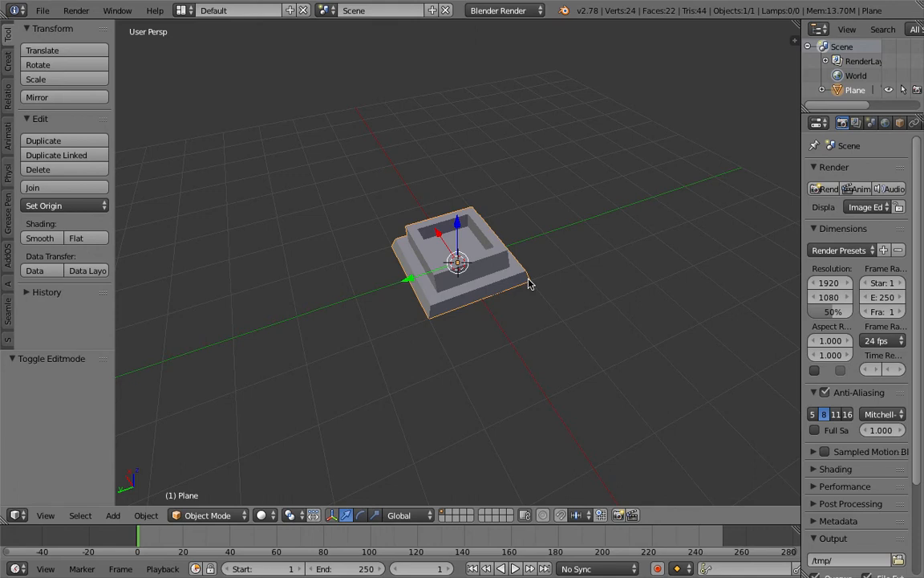
Delete the stepped block from the scene
middle_drag(528, 283, 464, 233)
key(a)
key(a)
key(x)
click(464, 231)
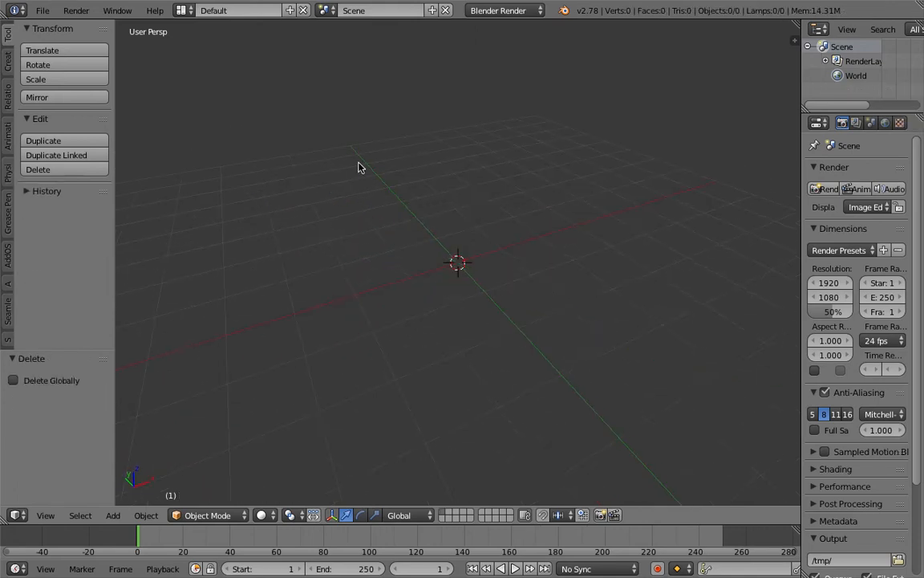
Switch to the Compositing screen layout and create a new Sverchok node tree in the node editor
click(183, 11)
click(205, 60)
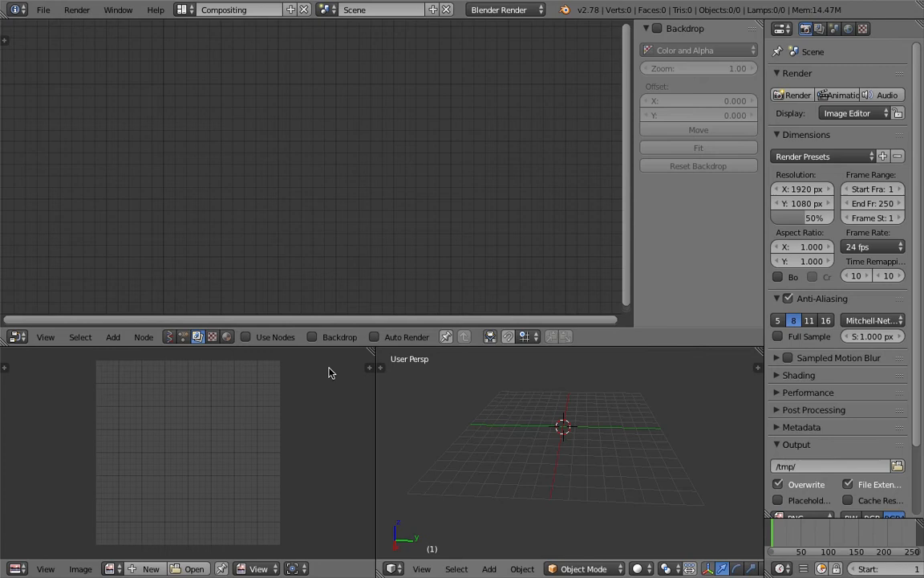
click(169, 337)
click(268, 340)
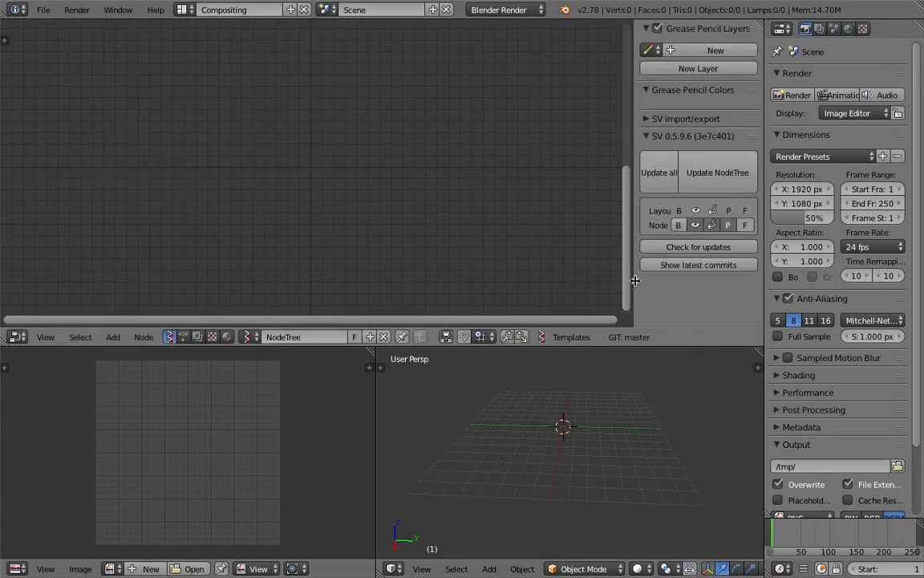
Hide the node editor's properties region and expand the 3D view over the image editor area
drag(636, 276, 714, 308)
mouse_move(372, 315)
mouse_down()
mouse_move(380, 318)
mouse_move(358, 323)
mouse_up()
middle_drag(491, 397, 400, 401)
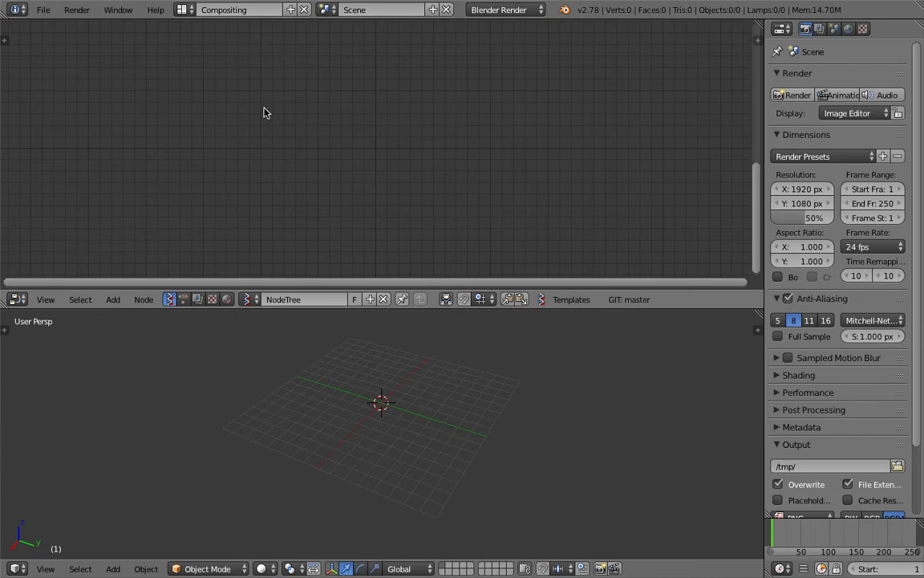
Add a Plane MK2 node to the node tree
key(shift+a)
click(263, 109)
text(plan)
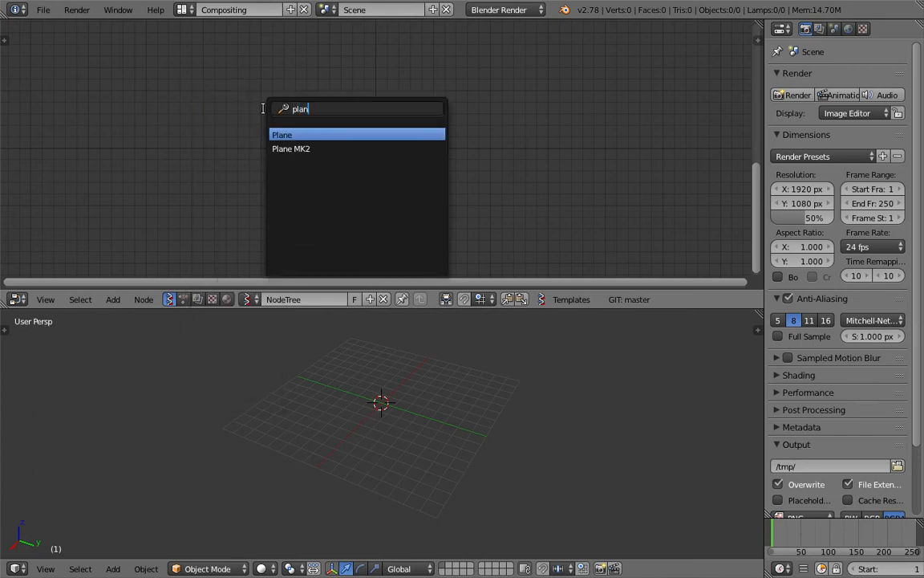
key(Return)
click(174, 80)
Save the file to the Desktop as extrusion_combo_001.blend
key(ctrl+s)
click(342, 65)
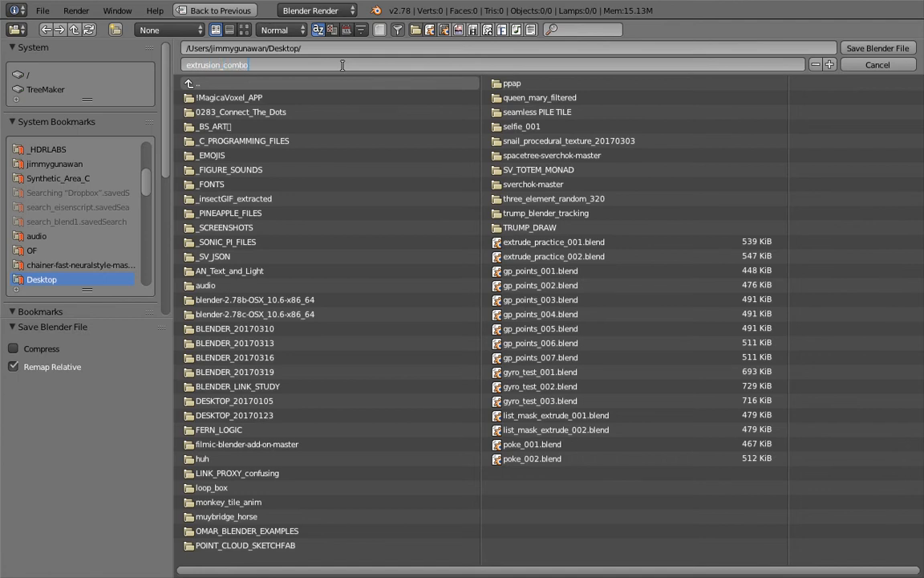
key(Return)
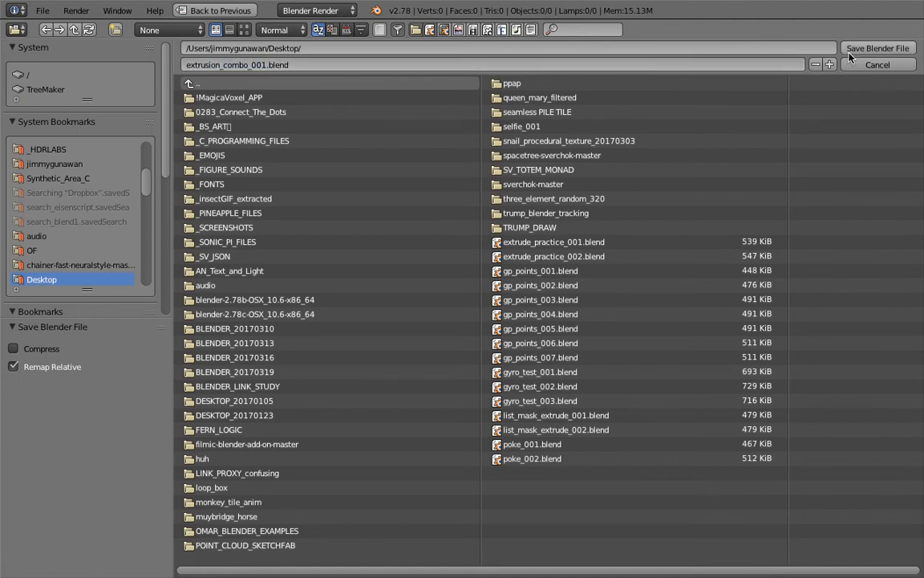
click(877, 48)
Enlarge the node editor and add a Viewer Draw node beside the Plane MK2 node
drag(661, 310, 661, 368)
key(shift+a)
click(382, 149)
text(view)
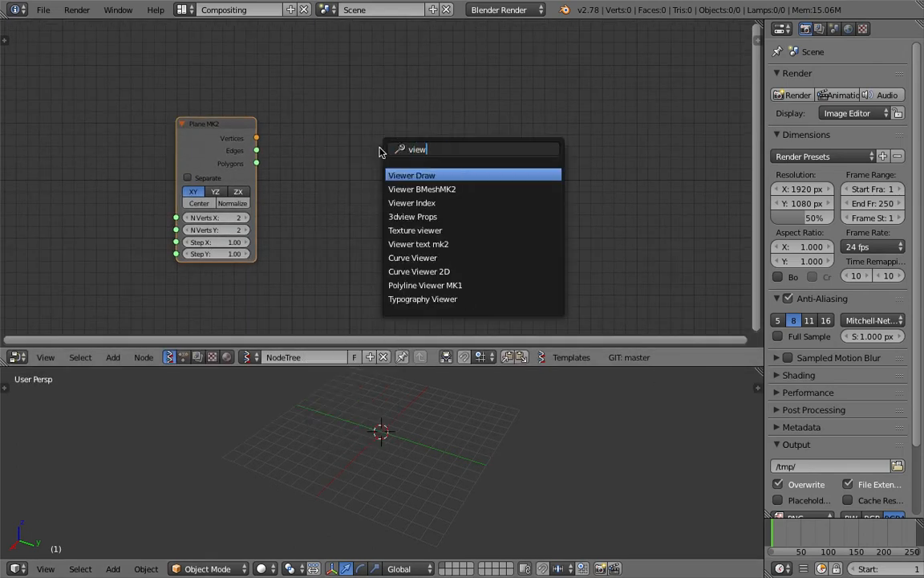
key(Return)
click(377, 91)
Connect the Plane MK2 node's Vertices and Polygons outputs to the Viewer Draw node's vertices and edg_pol inputs
drag(257, 138, 377, 177)
drag(257, 162, 376, 190)
middle_drag(447, 449, 407, 435)
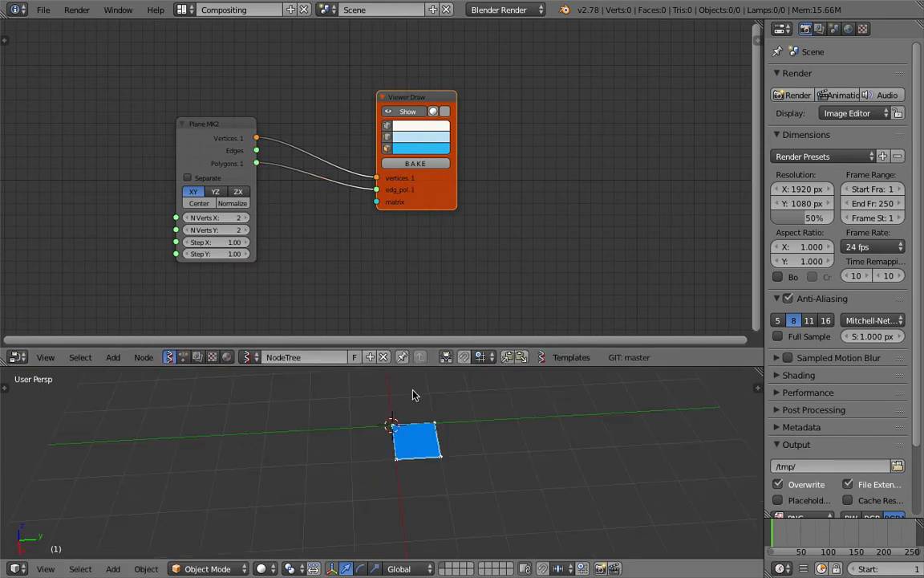
Enable Center on the Plane MK2 node, enlarge the 3D view and move the Viewer Draw node farther from the plane node
click(199, 203)
middle_drag(448, 427, 463, 366)
click(465, 369)
drag(465, 367, 468, 313)
middle_drag(470, 347, 377, 368)
drag(439, 169, 575, 184)
middle_drag(427, 407, 385, 396)
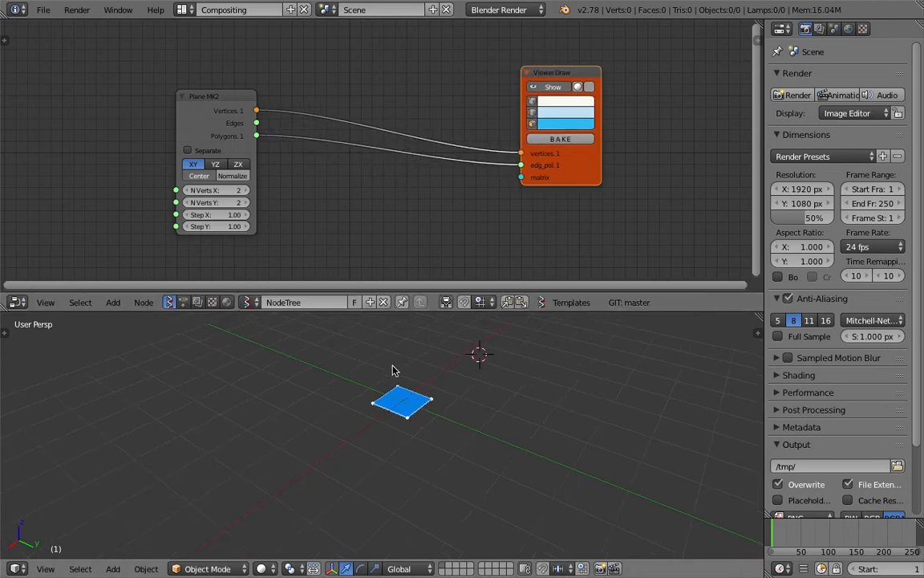
middle_drag(391, 436, 470, 425)
Save over the current file and spread the Plane MK2 and Viewer Draw nodes farther apart
key(ctrl+s)
click(464, 426)
drag(224, 100, 167, 90)
drag(549, 183, 598, 183)
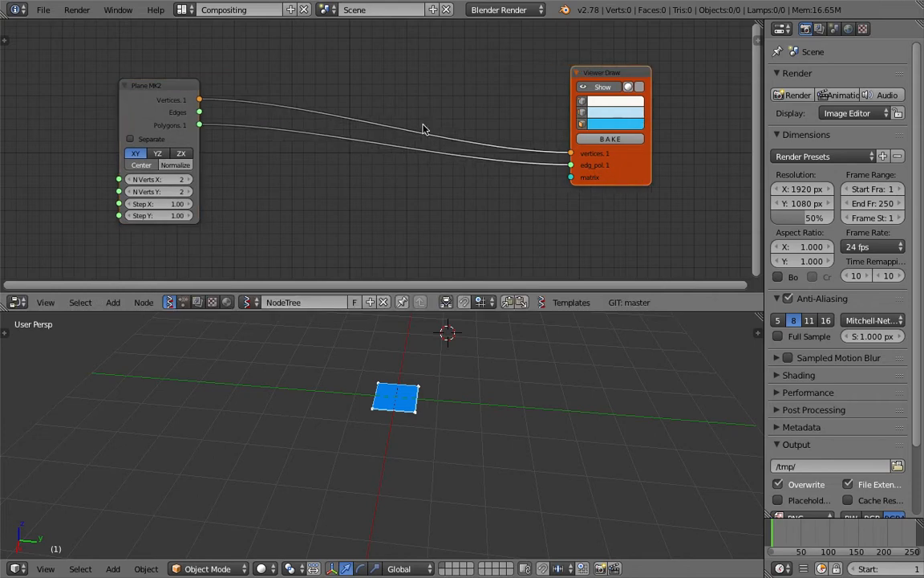
Add an Extrude Separate Faces node and place it unconnected below the existing links
key(shift+a)
text(sextr)
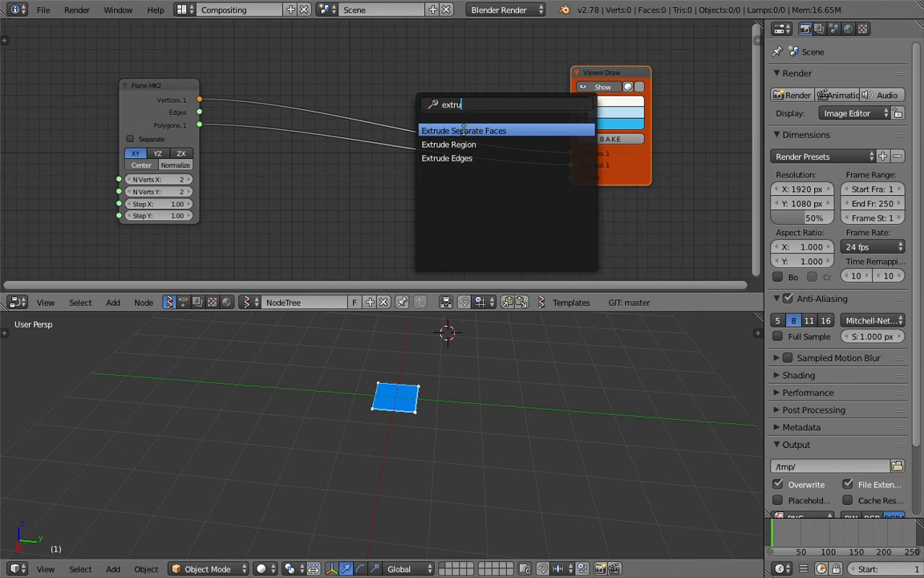
text(u)
click(463, 130)
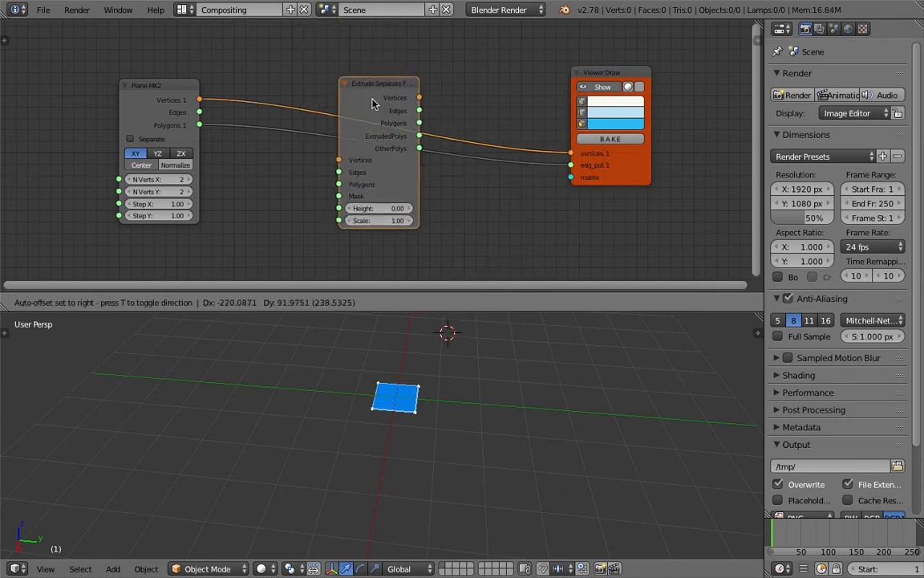
click(314, 169)
middle_drag(314, 170, 310, 154)
Enlarge the node editor and rearrange the Viewer Draw and Extrude Separate Faces nodes closer to the plane node
drag(459, 312, 475, 393)
shift+middle_drag(479, 463, 460, 485)
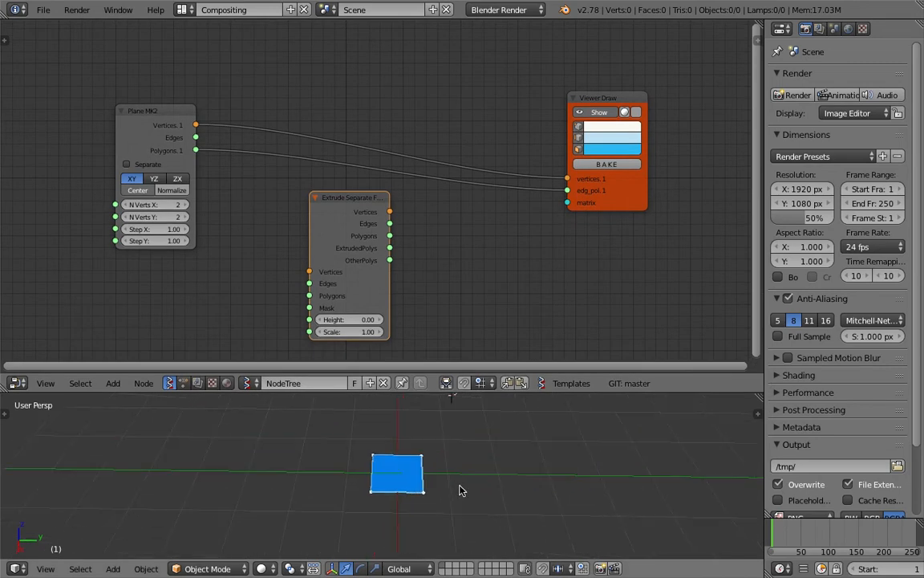
drag(570, 171, 494, 128)
drag(350, 208, 331, 191)
Route the plane's vertices and polygons through the Extrude Separate Faces node into Viewer Draw, and move the extrude node between them
drag(196, 126, 227, 169)
drag(253, 204, 291, 254)
drag(196, 150, 290, 279)
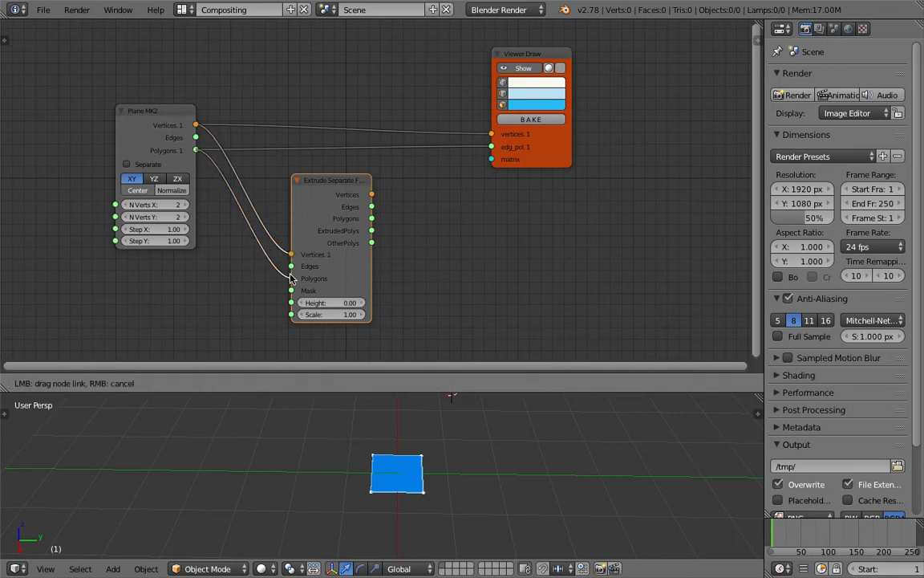
drag(374, 195, 491, 133)
drag(373, 220, 491, 147)
drag(354, 175, 360, 117)
Set the Extrude Separate Faces node's height to 0.21
click(533, 105)
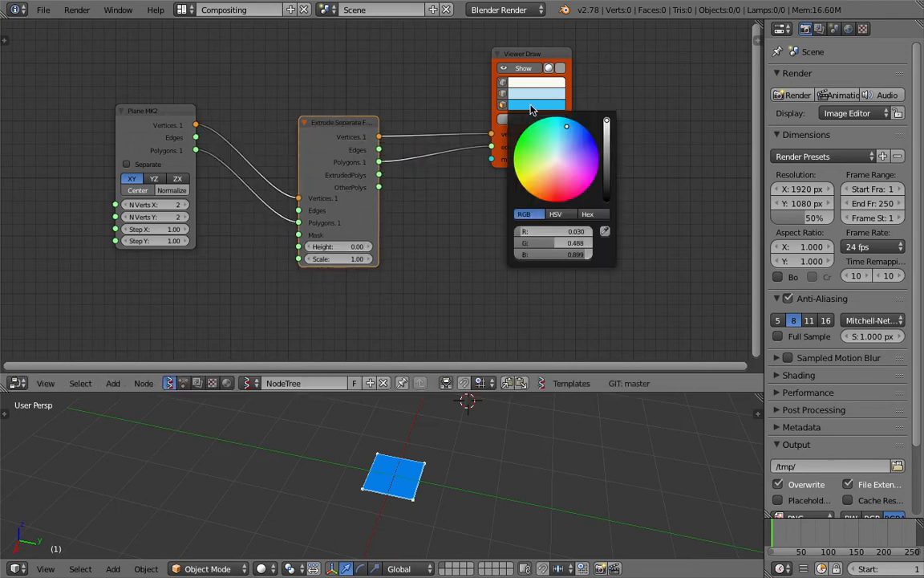
drag(337, 247, 347, 247)
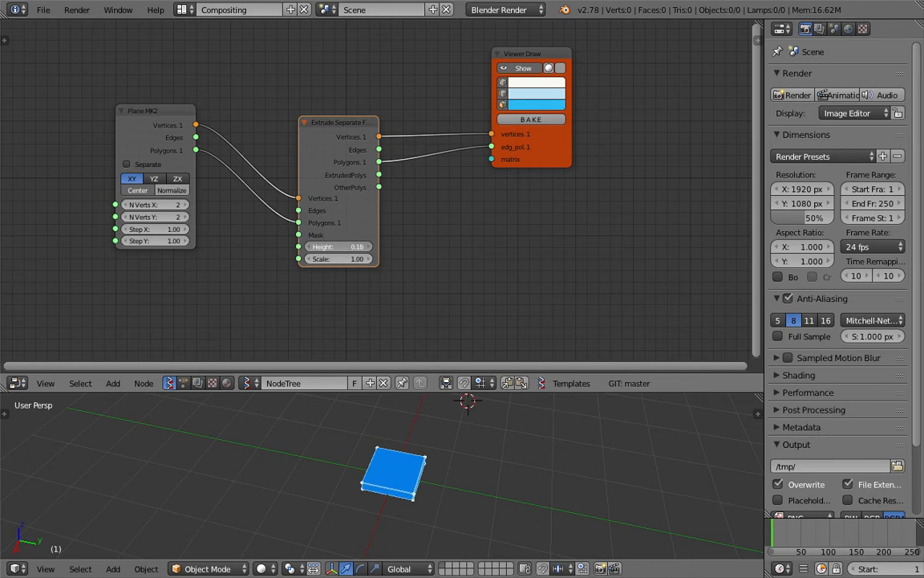
middle_drag(506, 456, 419, 455)
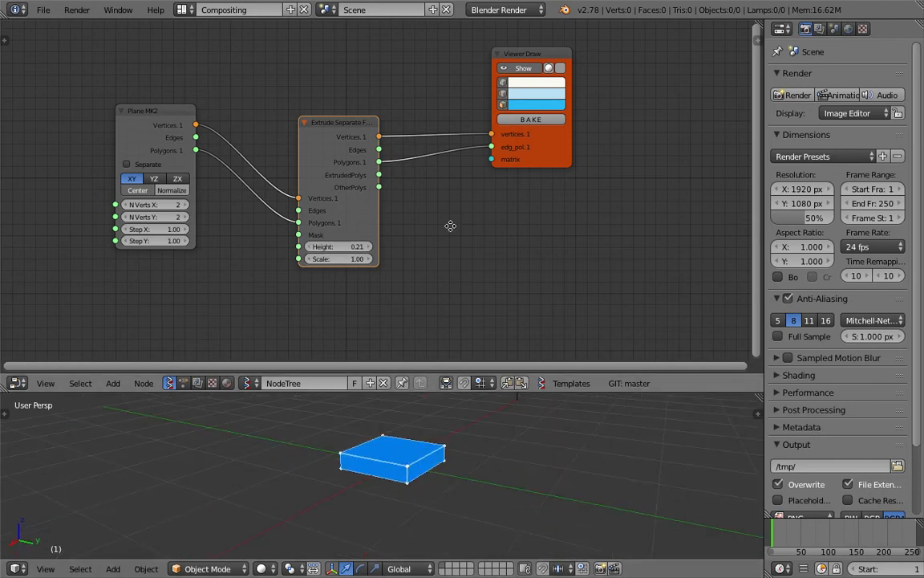
Set the Extrude Separate Faces node's scale to 0.85 and move the Viewer Draw node higher than the extrude node
middle_drag(457, 216, 459, 219)
drag(361, 263, 345, 263)
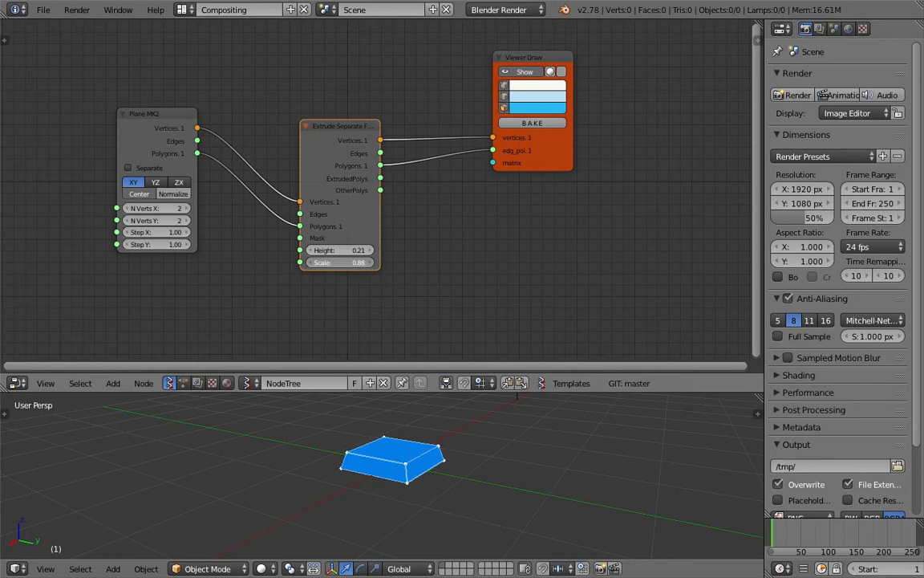
middle_drag(449, 246, 428, 252)
drag(539, 158, 551, 108)
middle_drag(522, 100, 458, 161)
Toggle the Viewer Draw display off and on and inspect the tapered extrusion from a low angle
click(458, 92)
click(459, 92)
click(458, 91)
click(459, 91)
mouse_move(461, 450)
middle_down()
mouse_move(454, 479)
mouse_move(549, 462)
mouse_move(491, 517)
middle_up()
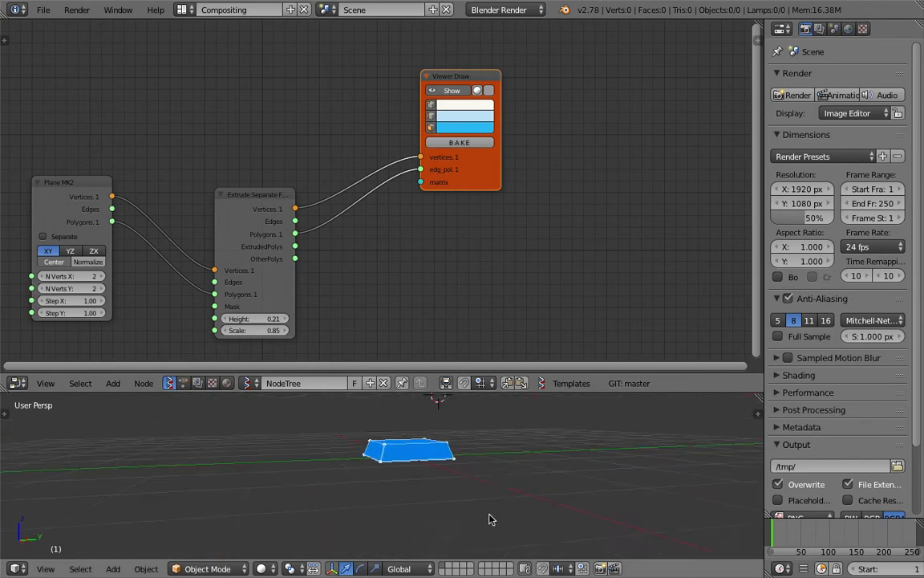
Duplicate Viewer Draw above the plane and extrude nodes and link the plane's vertices and polygons into the copy
drag(233, 195, 245, 209)
click(437, 160)
key(shift+d)
click(275, 147)
drag(112, 196, 215, 130)
drag(112, 221, 215, 142)
Set the polygon colour of the plane's Viewer Draw to pinkish red
click(250, 102)
drag(285, 167, 288, 187)
mouse_move(420, 417)
middle_down()
mouse_move(446, 554)
mouse_move(469, 535)
middle_up()
middle_drag(405, 474, 396, 436)
Place an unconnected copy of the blue Viewer Draw below the original, shift the extrude node slightly, and examine its ExtrudedPolys and OtherPolys outputs
mouse_move(459, 460)
middle_down()
mouse_move(439, 458)
mouse_move(326, 499)
mouse_move(393, 450)
mouse_move(459, 364)
mouse_move(473, 305)
middle_up()
mouse_move(466, 182)
mouse_down()
mouse_move(474, 137)
mouse_move(466, 319)
mouse_up()
scroll(281, 214, up, 4)
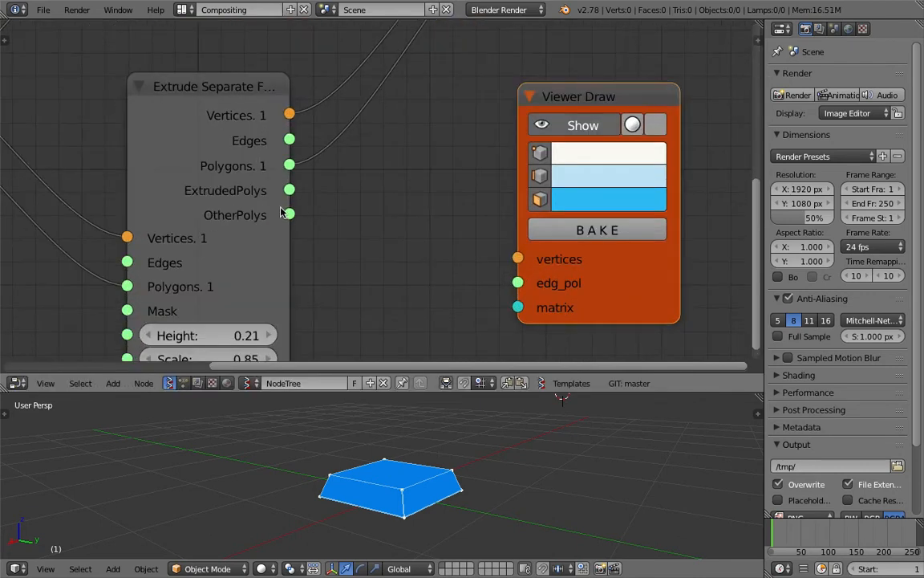
scroll(406, 239, down, 2)
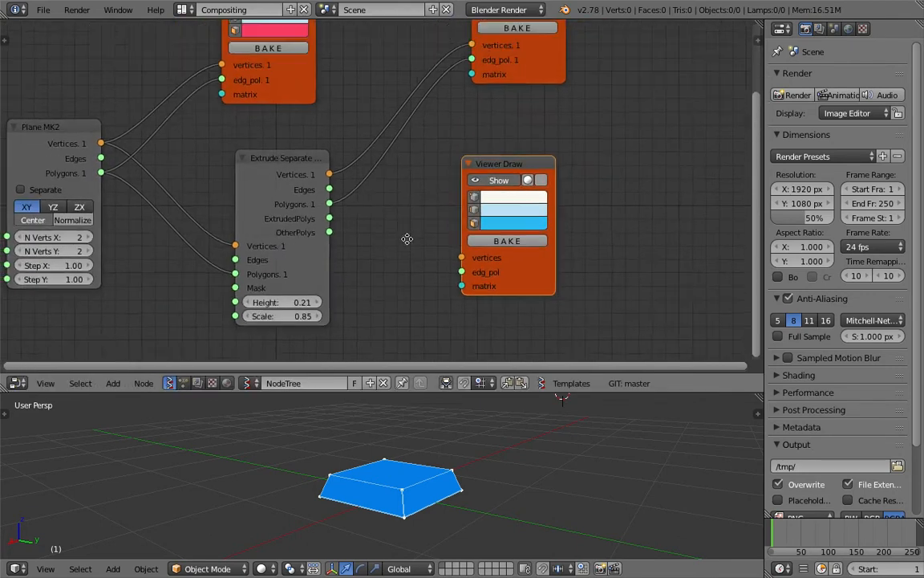
scroll(381, 239, up, 1)
drag(281, 243, 300, 210)
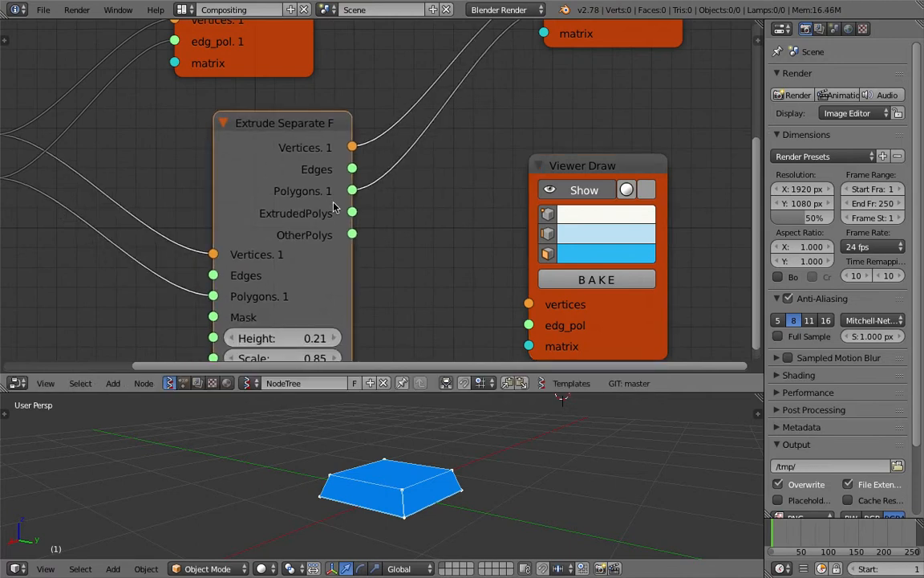
scroll(304, 230, up, 1)
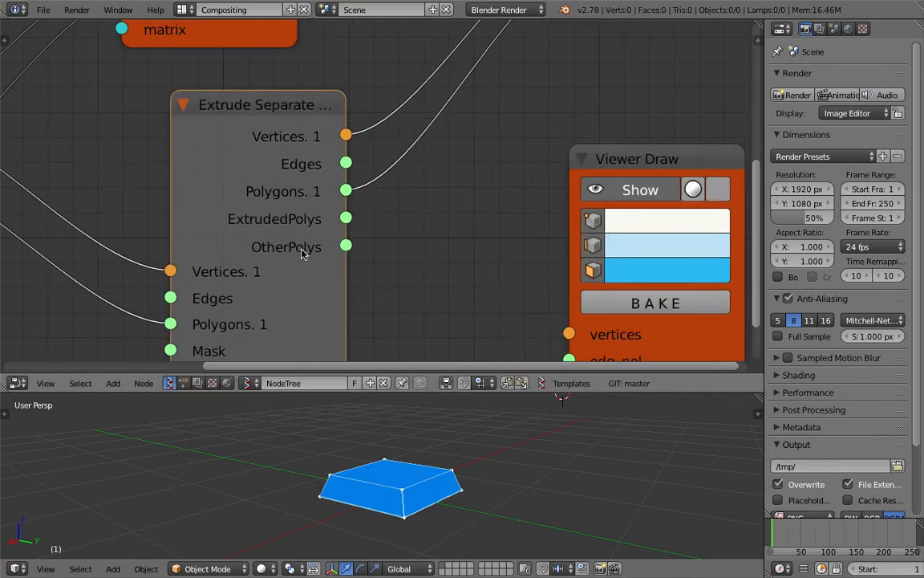
scroll(427, 237, down, 7)
middle_drag(420, 207, 414, 242)
key(ctrl+s)
click(414, 242)
Toggle the display of the Viewer Draw linked to the extrude node, then delete that viewer
drag(502, 144, 432, 158)
click(434, 62)
click(434, 62)
click(434, 61)
click(434, 62)
key(x)
Tidy the positions of the viewers and extrude node, and hide the plane's red Viewer Draw output
drag(503, 210, 500, 164)
drag(293, 52, 271, 44)
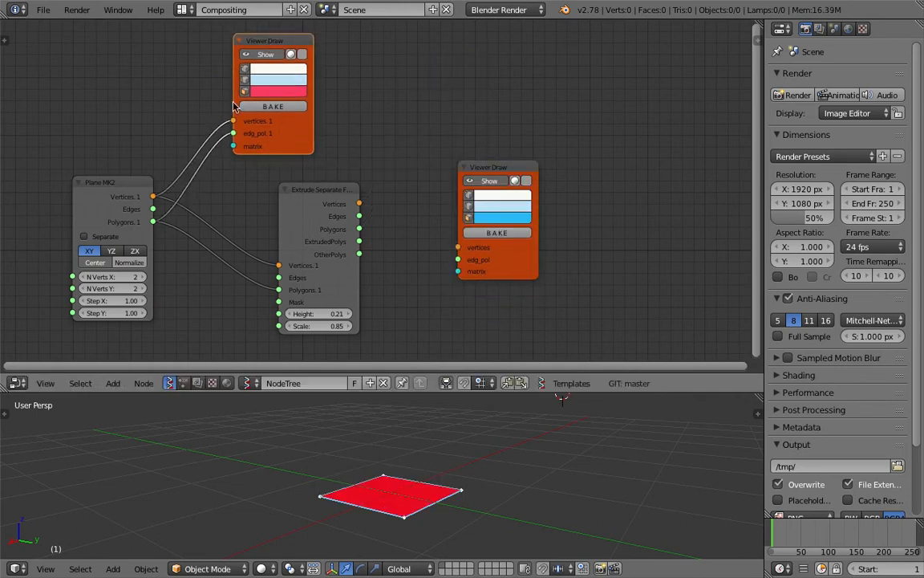
drag(304, 193, 291, 185)
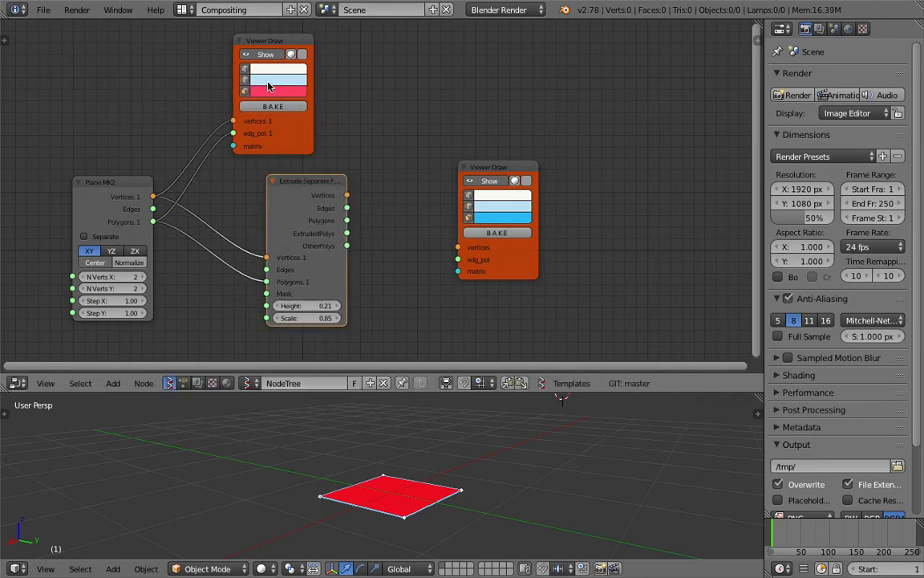
click(265, 54)
Link the extrude node's Vertices and ExtrudedPolys outputs to the blue Viewer Draw's vertices and edg_pol inputs
drag(346, 195, 410, 230)
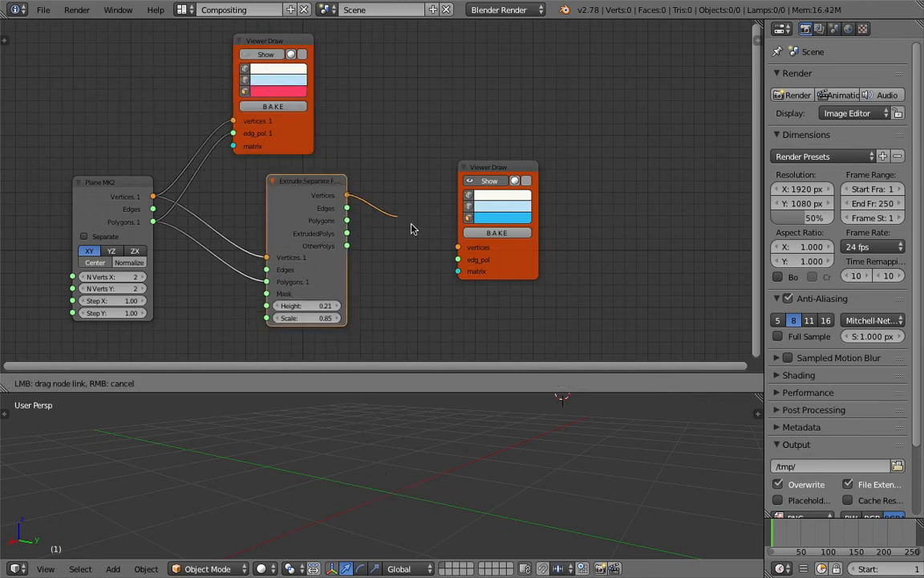
drag(460, 250, 458, 248)
scroll(379, 249, up, 1)
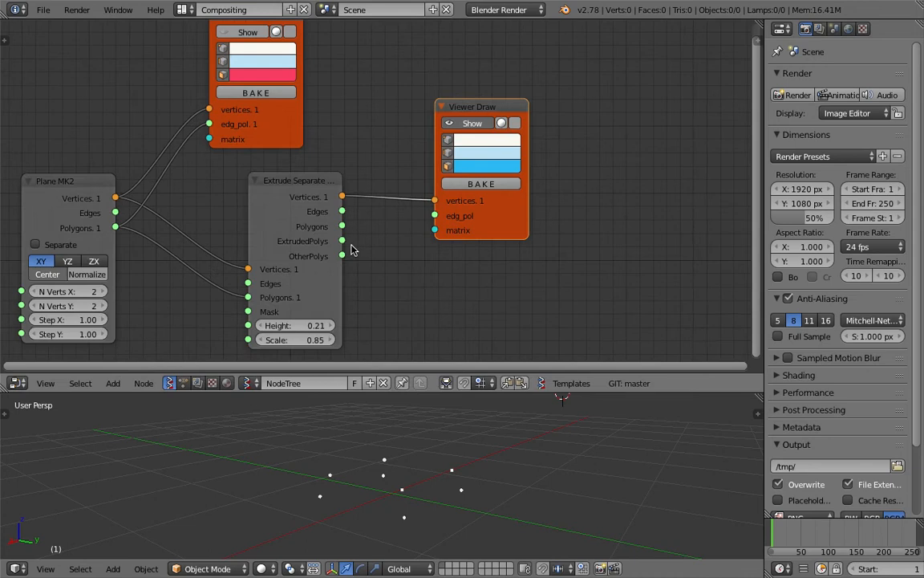
drag(342, 240, 434, 215)
mouse_move(497, 449)
middle_down()
mouse_move(553, 449)
mouse_move(440, 498)
mouse_move(381, 473)
middle_up()
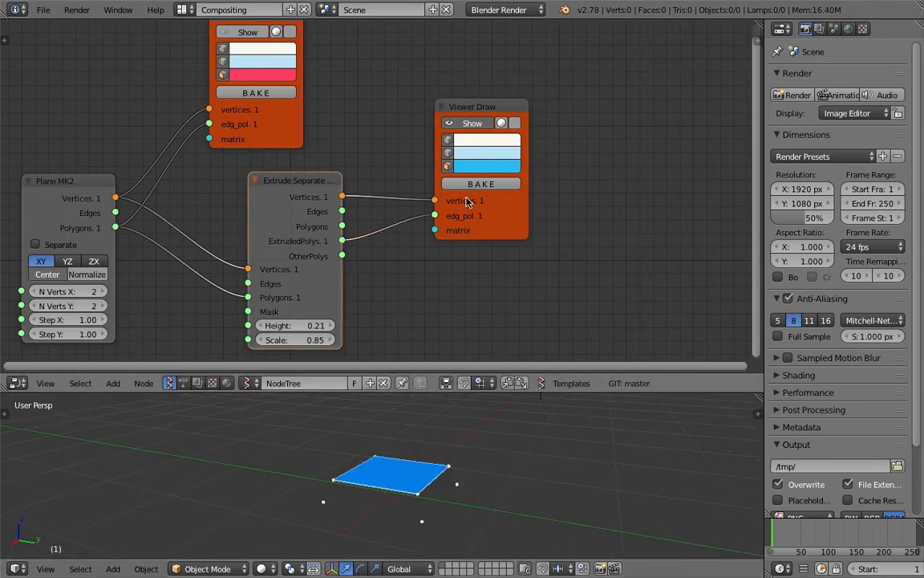
Set the polygon colour of the ExtrudedPolys viewer to orange
click(474, 166)
drag(508, 230, 463, 263)
middle_drag(438, 306, 415, 264)
key(ctrl+s)
click(414, 264)
Duplicate the orange Viewer Draw below itself and link the extrude node's Vertices and OtherPolys outputs into the copy
click(492, 179)
key(shift+d)
click(533, 323)
middle_drag(486, 270, 484, 238)
drag(320, 119, 379, 180)
drag(454, 269, 454, 268)
drag(320, 179, 450, 282)
mouse_move(454, 415)
middle_down()
mouse_move(502, 411)
mouse_move(450, 407)
middle_up()
key(ctrl+s)
key(Return)
Set the polygon colour of the OtherPolys viewer to yellow-green
click(483, 233)
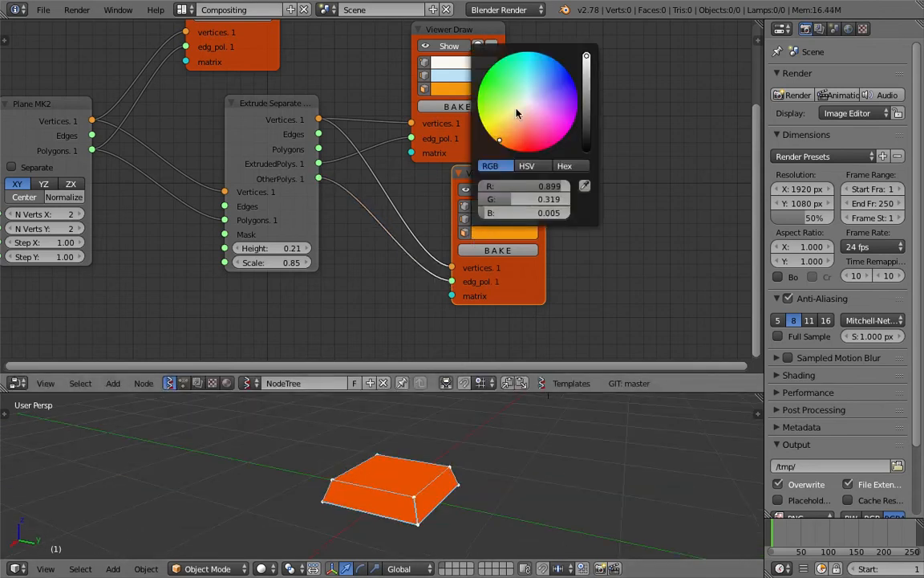
drag(517, 114, 495, 122)
middle_drag(505, 422, 488, 469)
scroll(491, 297, down, 2)
middle_drag(310, 325, 321, 271)
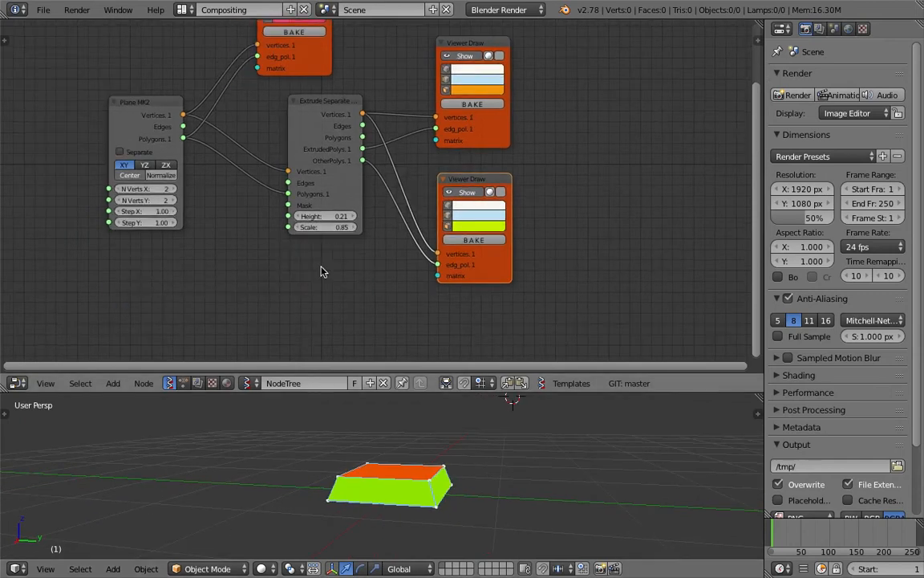
Set the Extrude Separate Faces node's height to 0
scroll(321, 271, up, 1)
text(0)
key(Return)
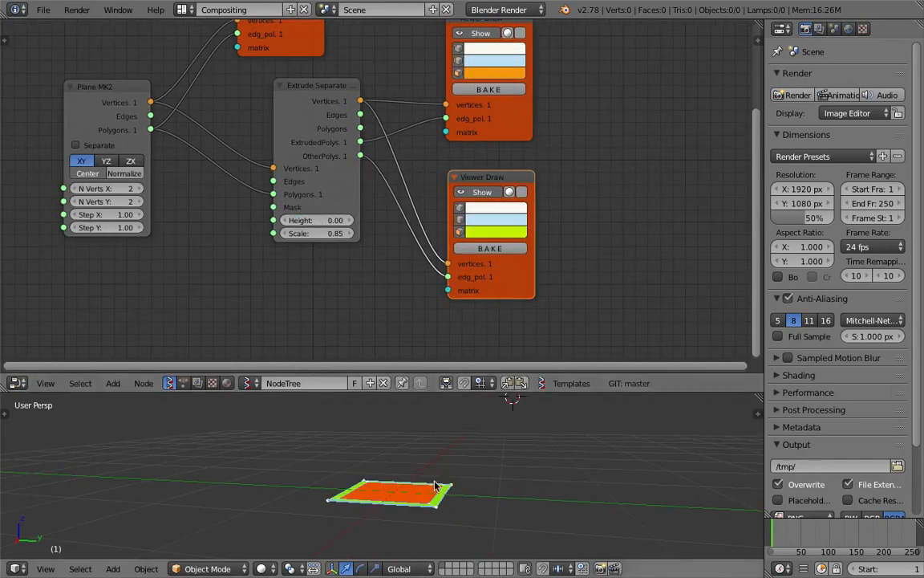
Inspect the flat inset up close and set the extrude node's scale to 0.73
scroll(405, 489, up, 5)
key(ctrl+s)
click(407, 485)
middle_drag(417, 489, 455, 495)
middle_drag(375, 469, 520, 501)
middle_drag(449, 474, 397, 485)
drag(317, 232, 281, 233)
Toggle the orange Viewer Draw's display off and on, and move the node slightly higher
click(414, 242)
middle_drag(414, 194, 341, 263)
mouse_move(434, 172)
mouse_down()
mouse_move(447, 176)
mouse_move(423, 164)
mouse_up()
click(394, 94)
click(398, 93)
click(398, 93)
click(399, 93)
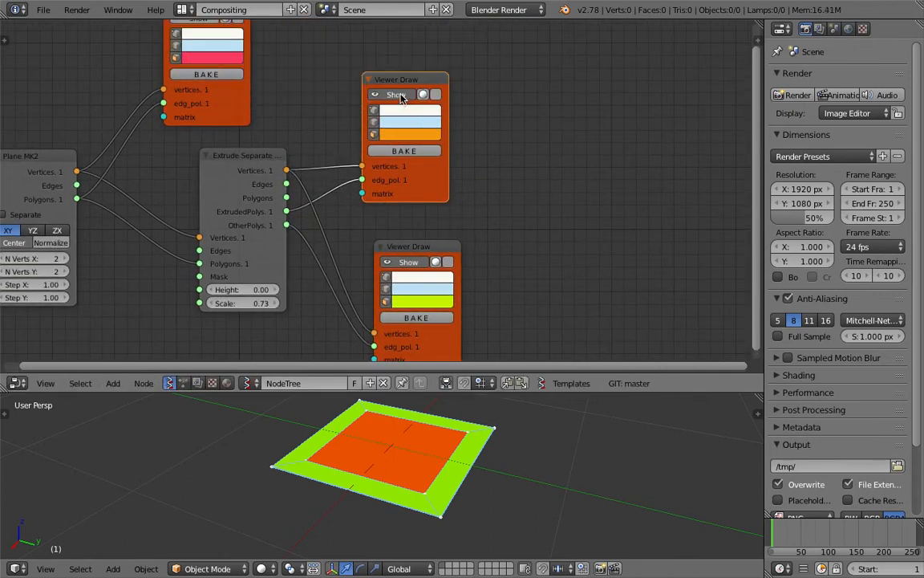
drag(437, 181, 426, 157)
Duplicate the Extrude Separate Faces node after the viewers and feed it the first extrude's Vertices and ExtrudedPolys
click(273, 158)
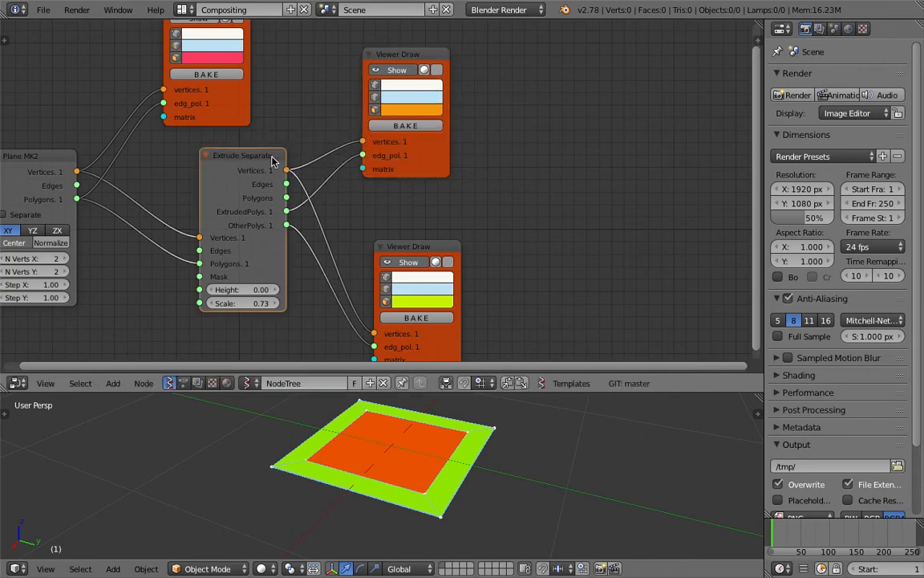
key(shift+d)
click(571, 75)
drag(287, 170, 501, 151)
drag(287, 212, 388, 189)
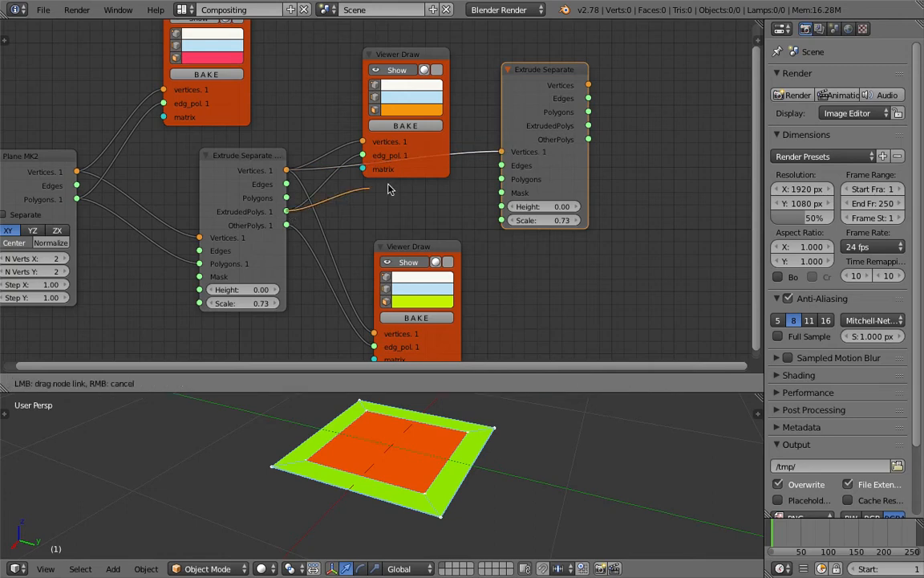
drag(504, 186, 530, 148)
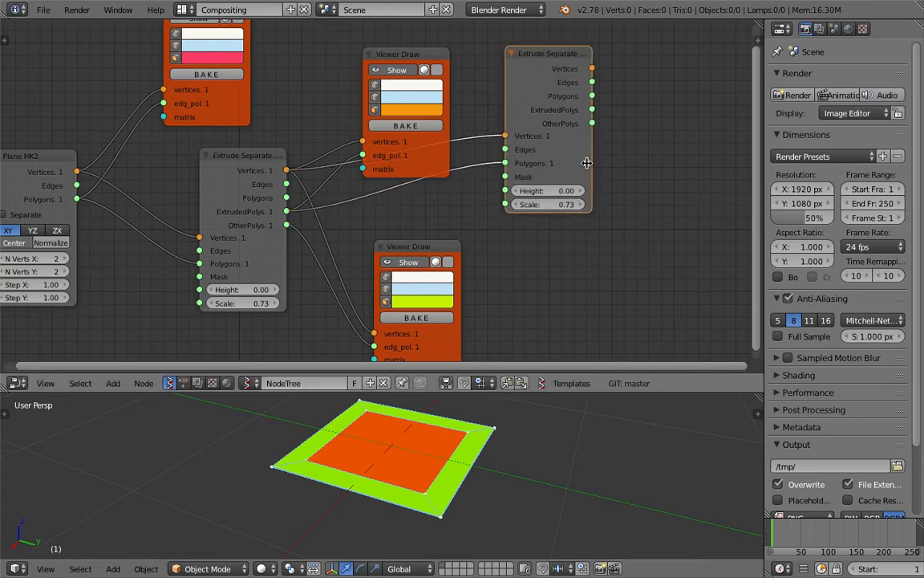
Duplicate the orange Viewer Draw beside the second extrude node and link that node's Vertices and ExtrudedPolys into it
middle_drag(391, 134, 317, 148)
drag(325, 75, 306, 61)
key(shift+d)
click(552, 67)
drag(519, 84, 532, 103)
drag(574, 152, 576, 154)
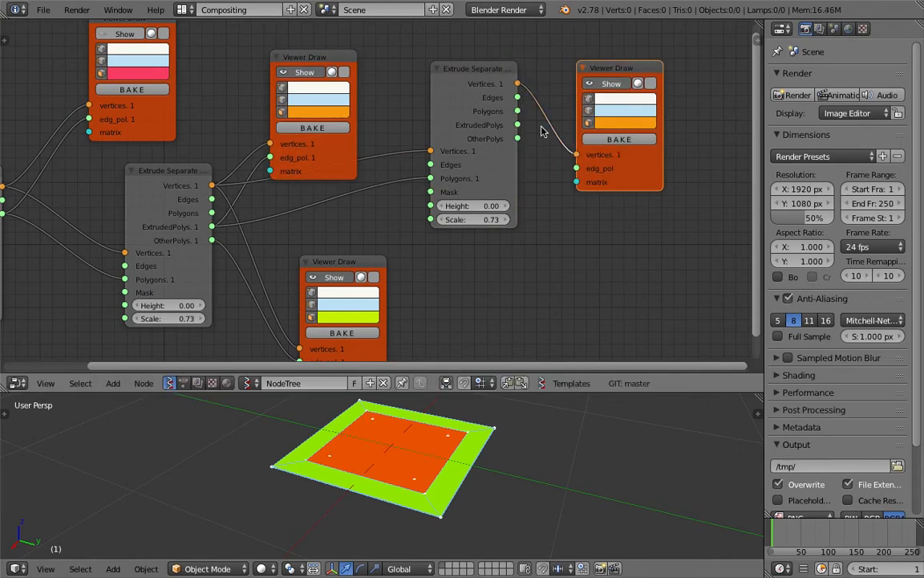
mouse_move(519, 125)
mouse_down()
mouse_move(576, 168)
mouse_move(599, 152)
mouse_up()
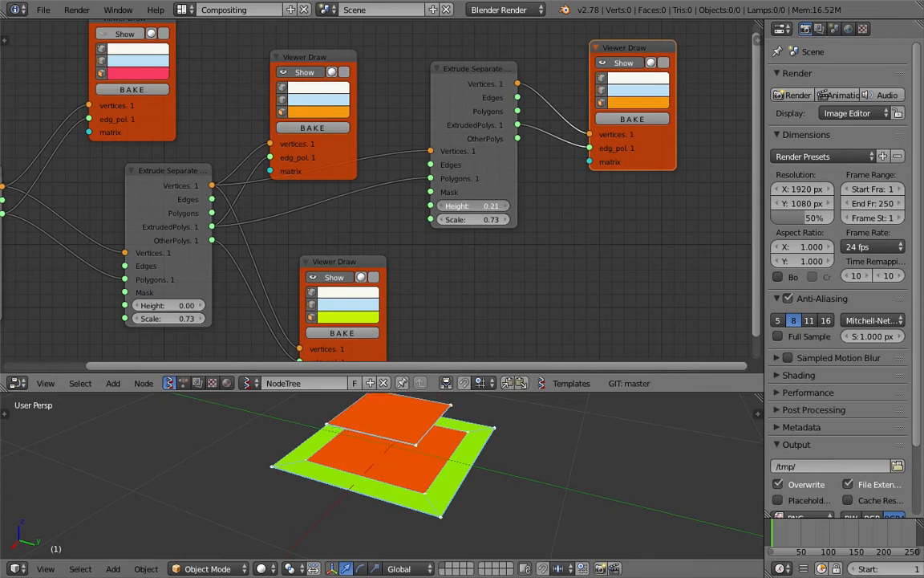
Set the second extrude node's height to 0.12 and its viewer's polygon colour to cyan (R 0.006, G 0.688, B 0.899)
drag(475, 206, 468, 206)
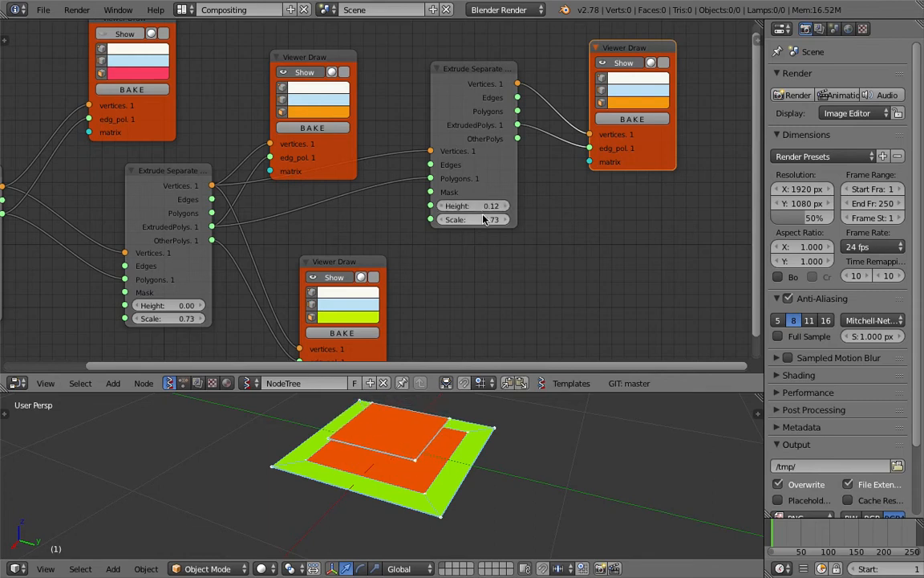
click(631, 103)
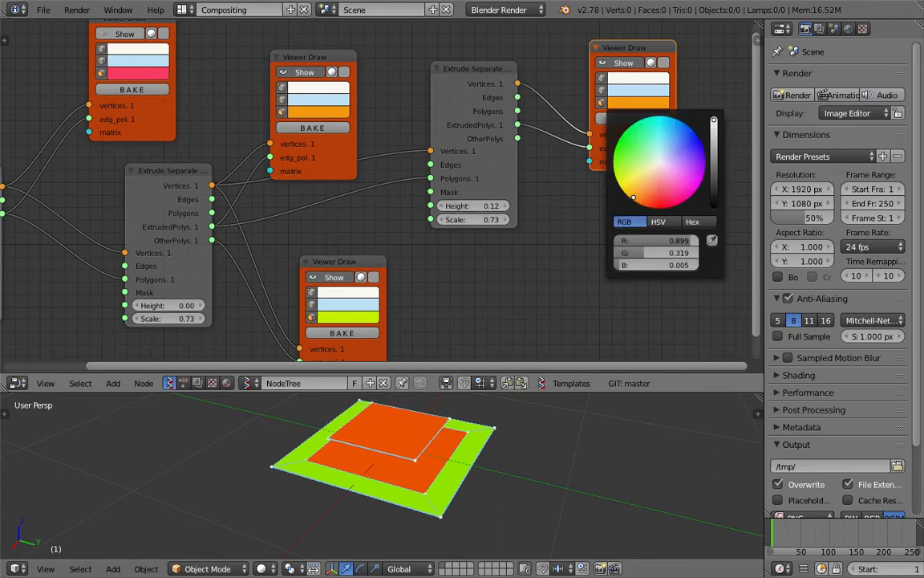
click(644, 132)
drag(648, 126, 628, 134)
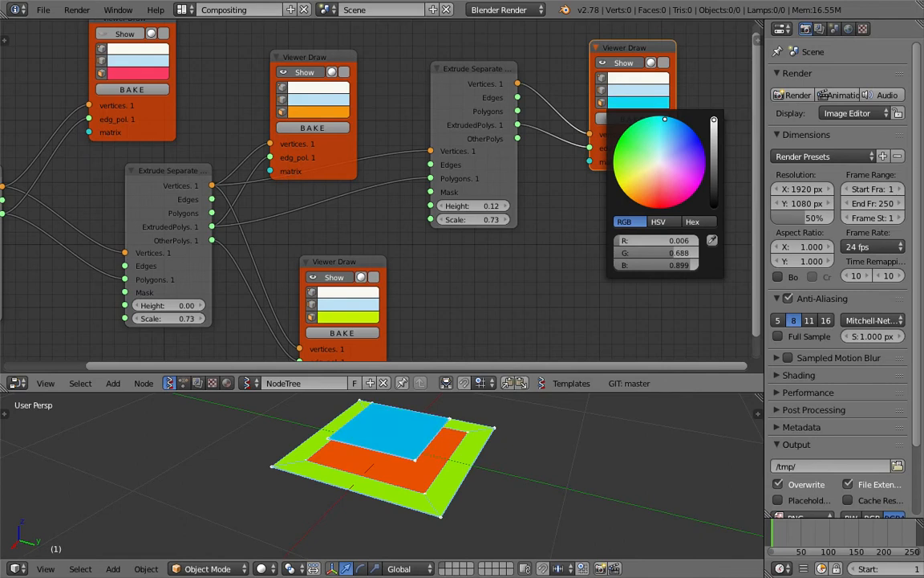
key(ctrl+s)
click(530, 472)
mouse_move(530, 472)
middle_down()
mouse_move(537, 505)
mouse_move(552, 421)
mouse_move(546, 462)
middle_up()
Set the second Extrude Separate Faces node's scale to 1
scroll(442, 276, down, 2)
middle_drag(461, 289, 452, 315)
key(ctrl+s)
middle_drag(487, 441, 434, 446)
click(440, 472)
text(1)
key(Return)
key(ctrl+s)
click(433, 446)
middle_drag(447, 312, 438, 301)
scroll(419, 241, up, 1)
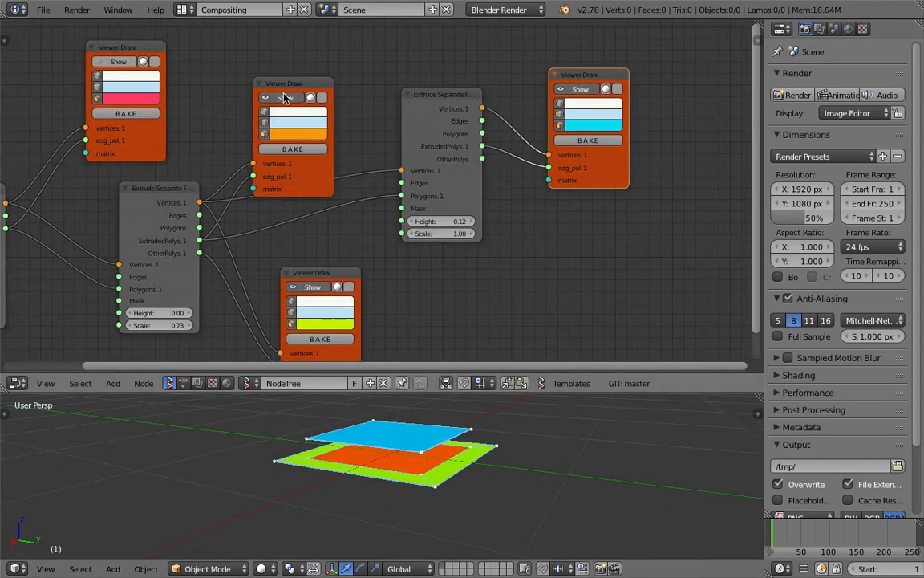
Raise the first extrude's orange Viewer Draw node slightly and hide its output
drag(289, 74, 301, 53)
click(295, 78)
click(295, 77)
click(296, 78)
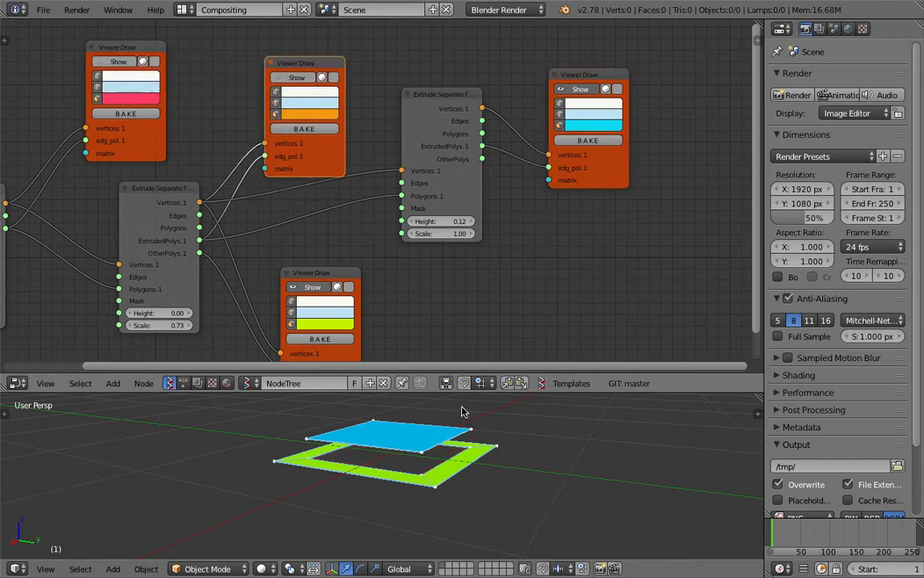
Duplicate the cyan Viewer Draw below itself and link the second extrude's Vertices and OtherPolys outputs into the copy
drag(620, 181, 626, 161)
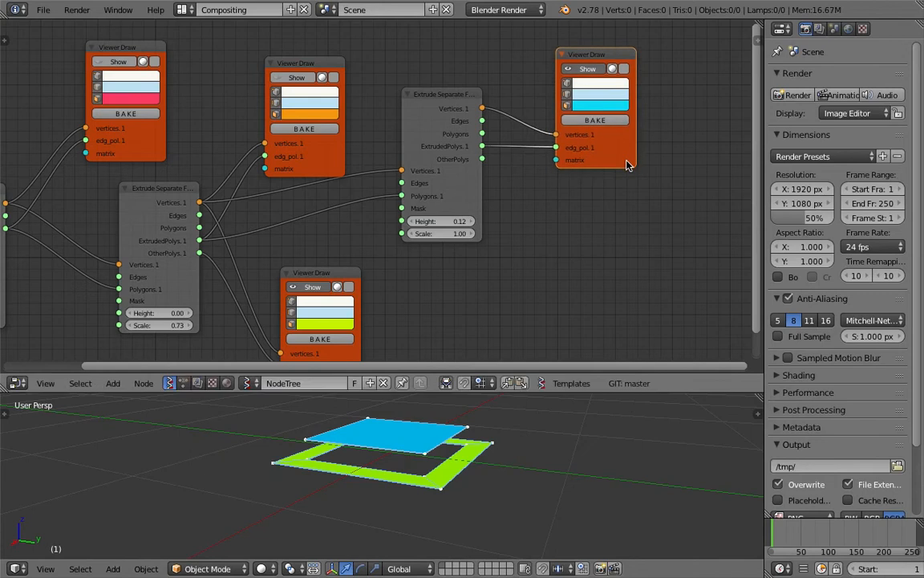
key(shift+d)
click(632, 303)
drag(482, 109, 560, 274)
drag(483, 159, 520, 213)
drag(562, 293, 562, 289)
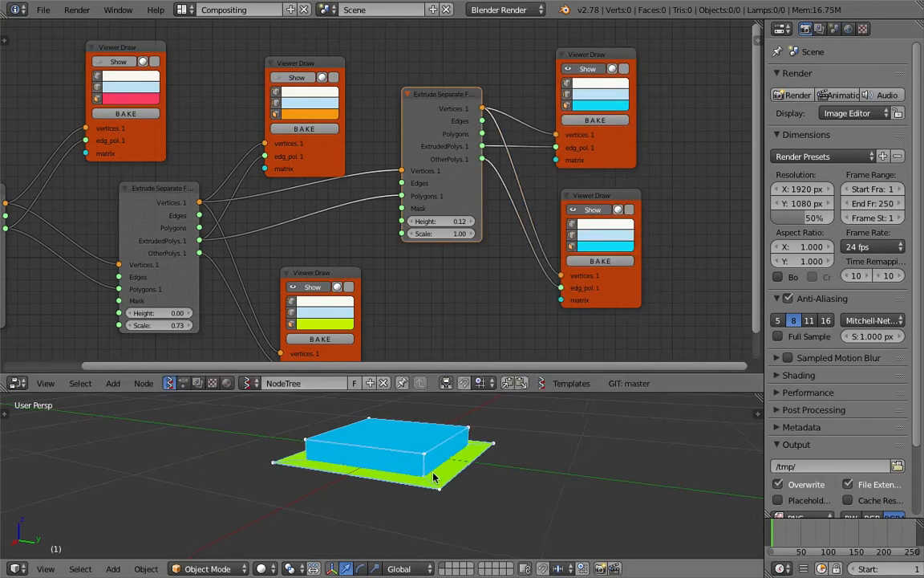
Set the polygon colour of the second extrude's OtherPolys viewer to blue (R 0.024, G 0.314, B 0.899)
click(602, 247)
drag(630, 95, 647, 100)
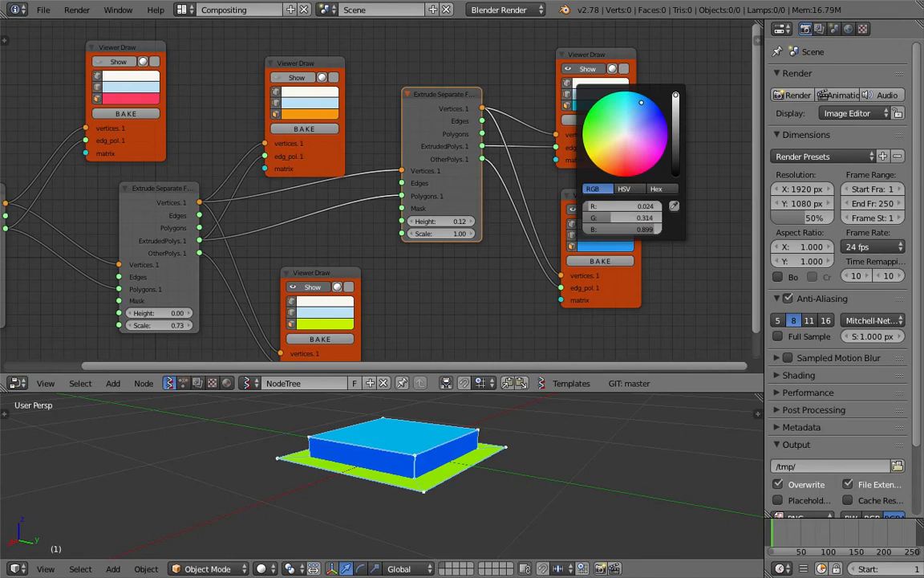
key(ctrl+s)
middle_drag(508, 454, 365, 482)
click(533, 430)
Change the polygon colour of the second extrude's ExtrudedPolys viewer from cyan to turquoise
scroll(514, 223, down, 3)
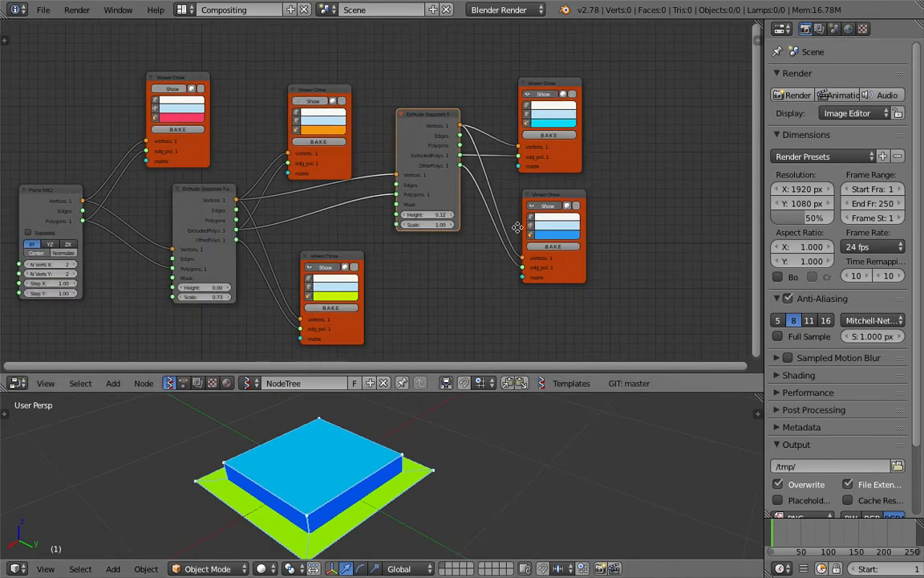
scroll(492, 225, up, 1)
middle_drag(491, 225, 350, 264)
middle_drag(425, 441, 449, 423)
click(422, 146)
click(419, 155)
mouse_move(455, 50)
mouse_down()
mouse_move(455, 42)
mouse_move(418, 48)
mouse_move(462, 79)
mouse_move(454, 39)
mouse_move(440, 25)
mouse_up()
key(ctrl+s)
middle_drag(343, 411, 353, 430)
key(ctrl+s)
scroll(467, 200, up, 2)
key(ctrl+s)
Duplicate the second extrude node past its viewers and feed the copy that node's Vertices and ExtrudedPolys
click(468, 200)
drag(449, 198, 447, 183)
click(277, 142)
key(shift+d)
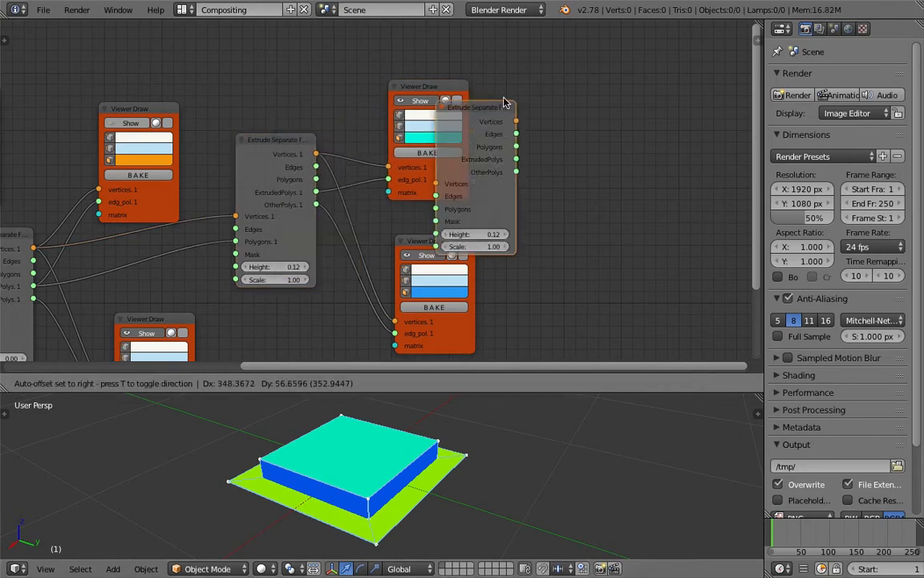
click(569, 85)
drag(317, 154, 527, 158)
drag(316, 192, 389, 198)
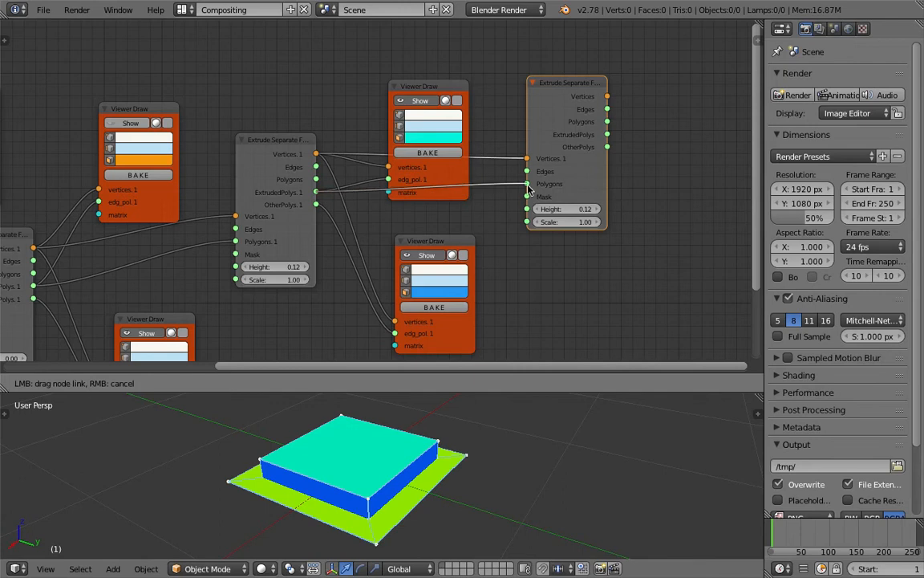
drag(527, 190, 527, 184)
middle_drag(691, 187, 539, 195)
key(ctrl+s)
key(Return)
Place a copy of the turquoise Viewer Draw beyond the third extrude node and adjust the spacing of the neighbouring nodes
drag(283, 97, 280, 87)
key(shift+d)
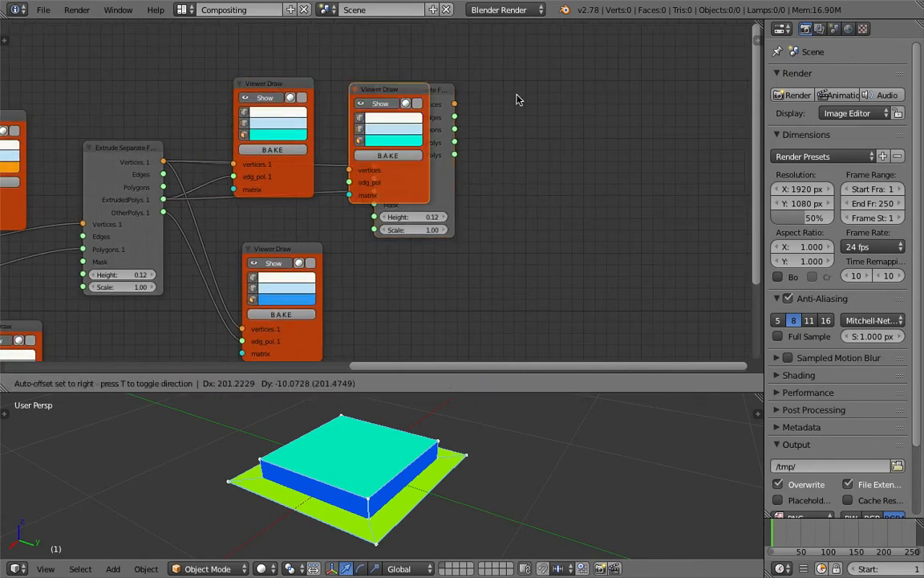
click(546, 96)
drag(447, 96, 437, 102)
drag(271, 121, 278, 115)
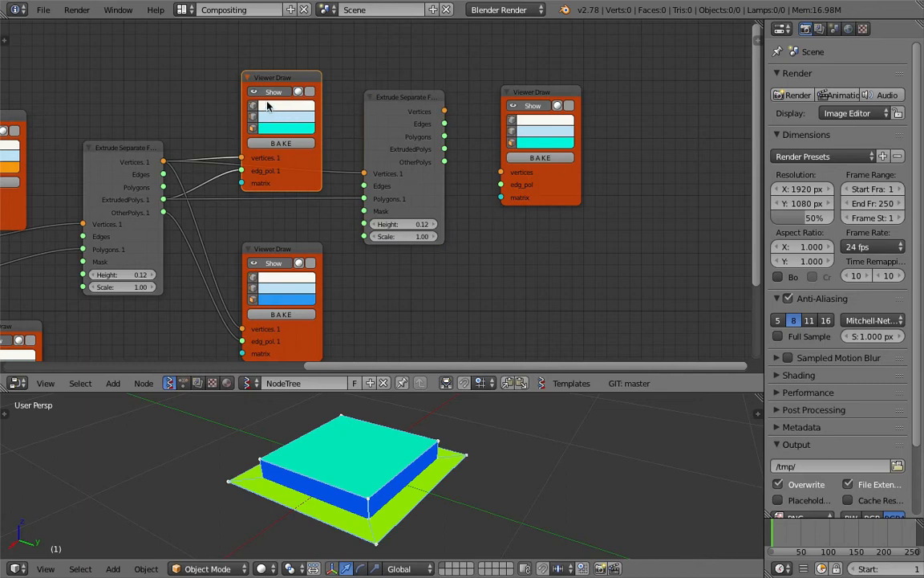
Hide the second extrude's turquoise Viewer Draw and save the file over extrusion_combo_001.blend
click(269, 92)
key(ctrl+s)
key(Return)
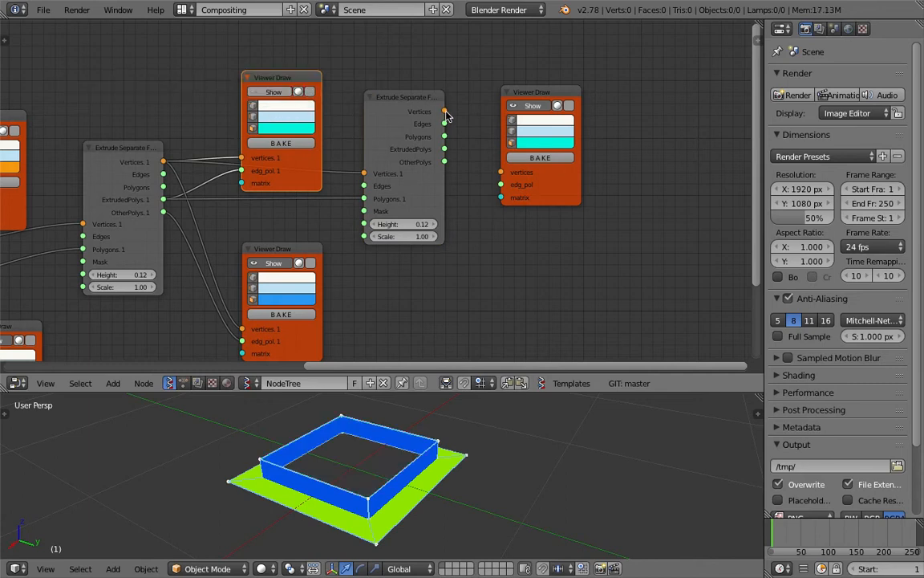
Connect the third extrude's Vertices and ExtrudedPolys to the vertices and edg_pol inputs of the Viewer Draw beyond it
drag(545, 185, 567, 175)
drag(444, 112, 522, 162)
drag(444, 149, 522, 175)
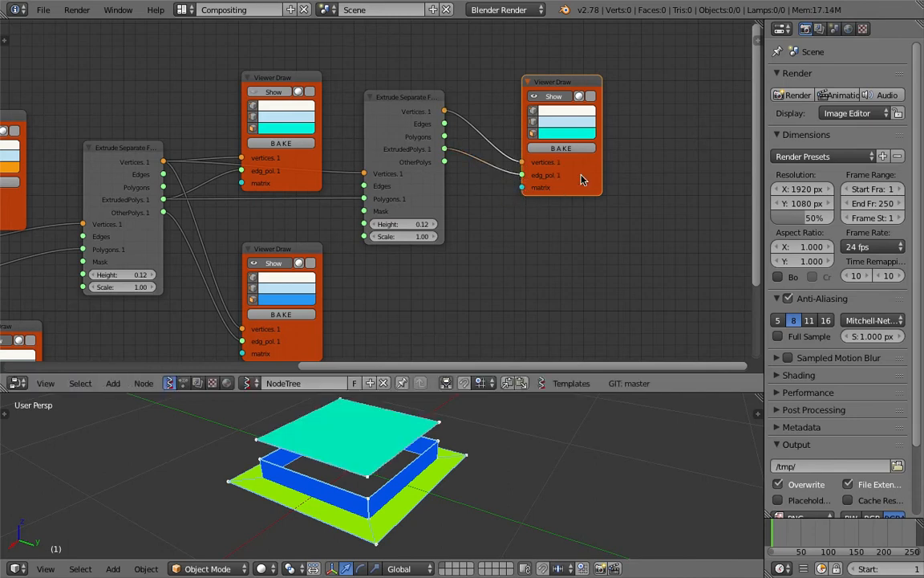
drag(582, 180, 585, 175)
Duplicate the third extrude's viewer below itself and feed the copy that extrude's Vertices and OtherPolys
key(shift+d)
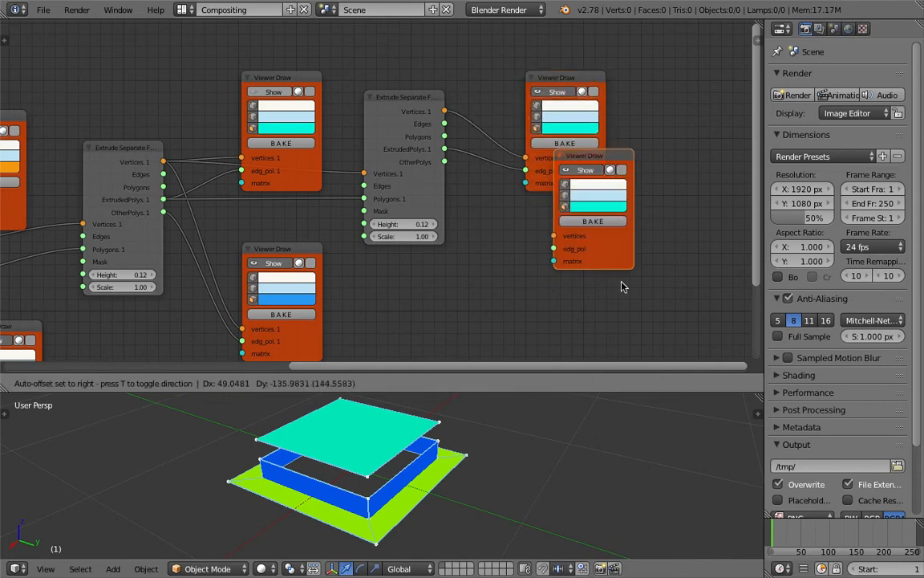
click(625, 306)
drag(446, 113, 570, 284)
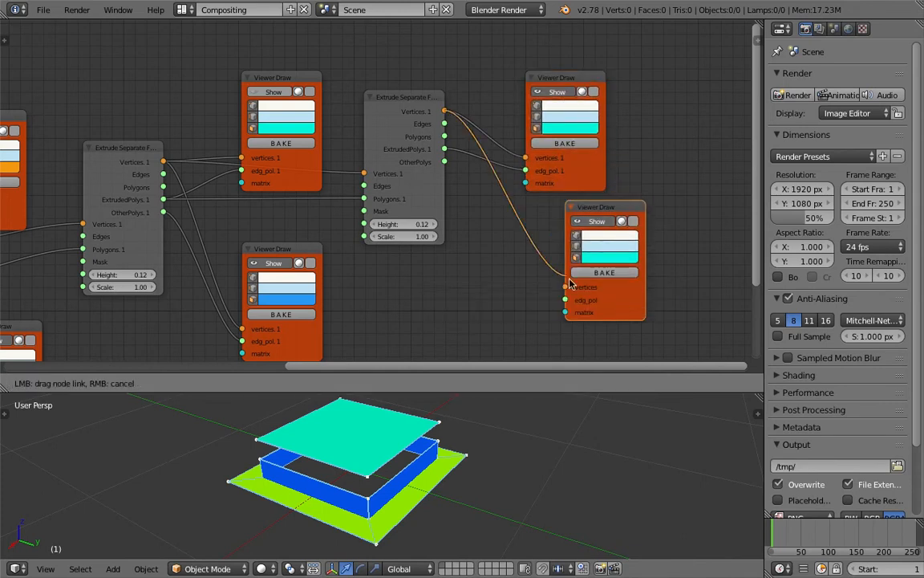
drag(446, 163, 567, 301)
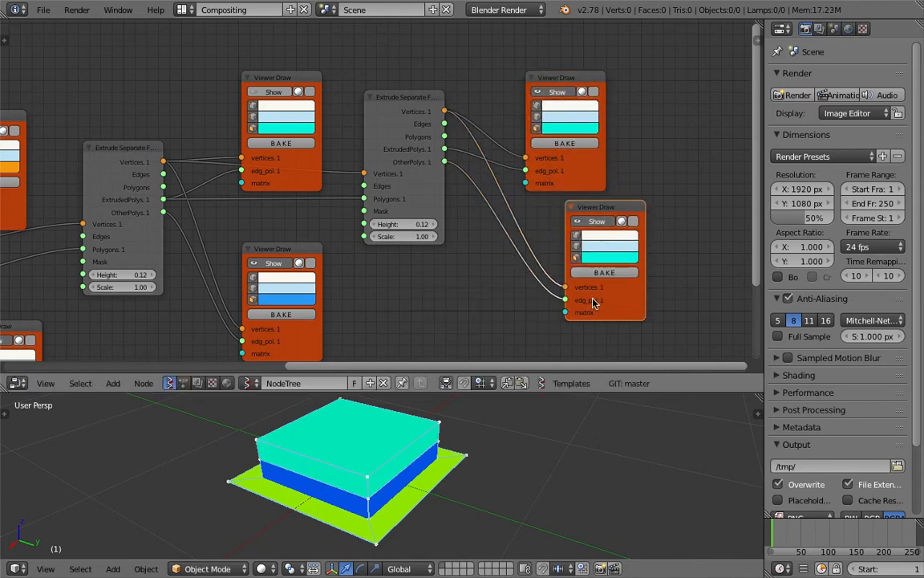
Change the polygon colour of the third extrude's OtherPolys viewer to a muted grey-green
drag(623, 304, 609, 304)
click(595, 257)
click(633, 149)
drag(663, 153, 665, 125)
click(609, 140)
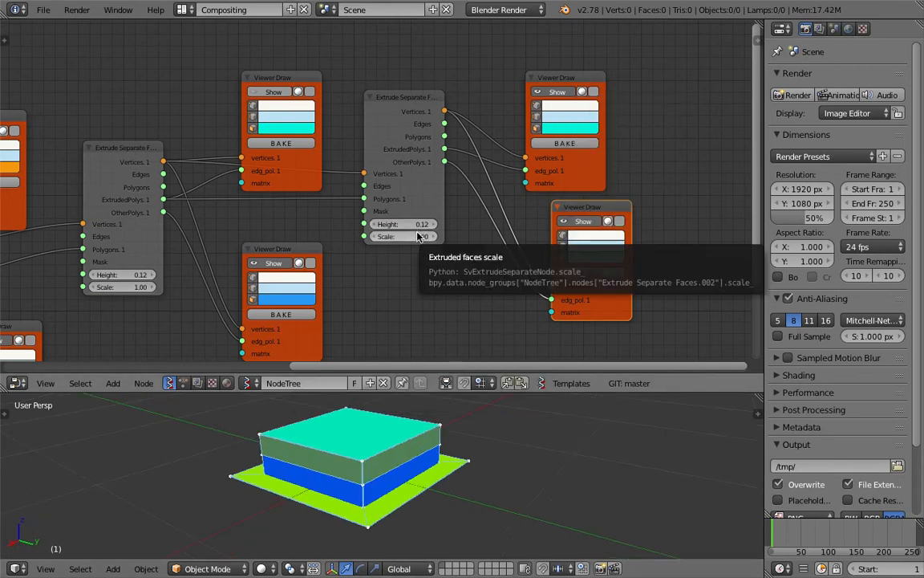
Set the third extrude's scale to 0.79 and height to 0.09, check the tapered shape from several angles, and save the file
drag(416, 237, 401, 237)
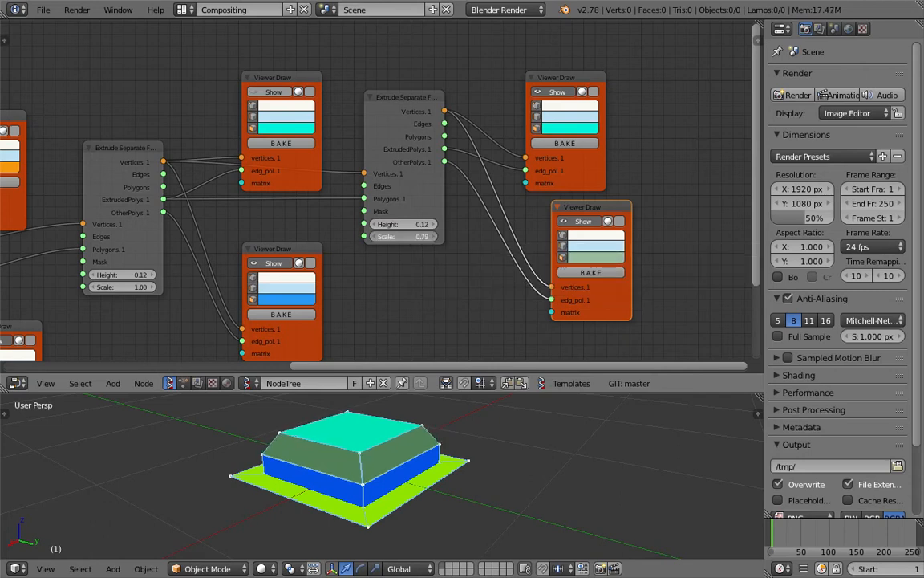
mouse_move(410, 224)
mouse_down()
mouse_move(379, 225)
mouse_move(420, 223)
mouse_up()
middle_drag(469, 487, 425, 450)
key(ctrl+s)
click(425, 452)
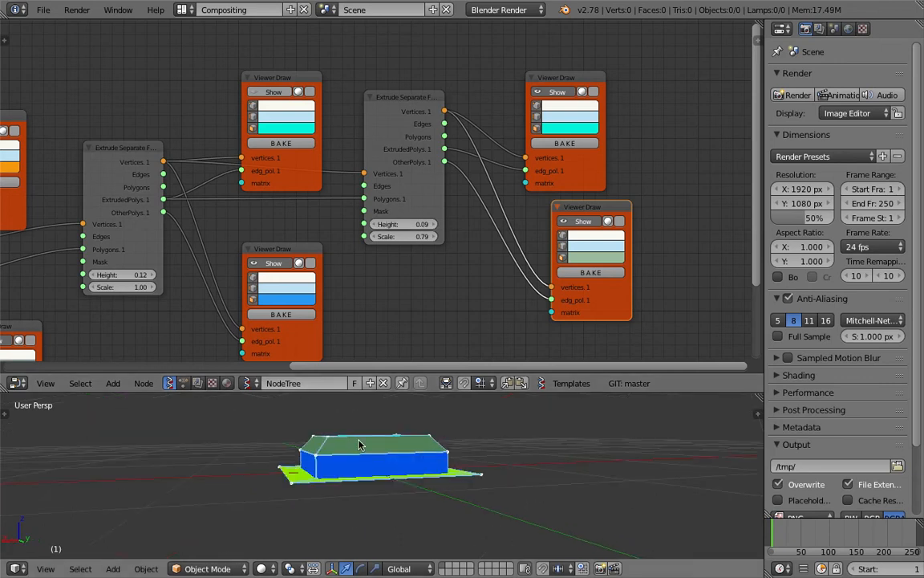
key(ctrl+s)
middle_drag(358, 441, 328, 452)
click(437, 483)
middle_drag(418, 482, 464, 416)
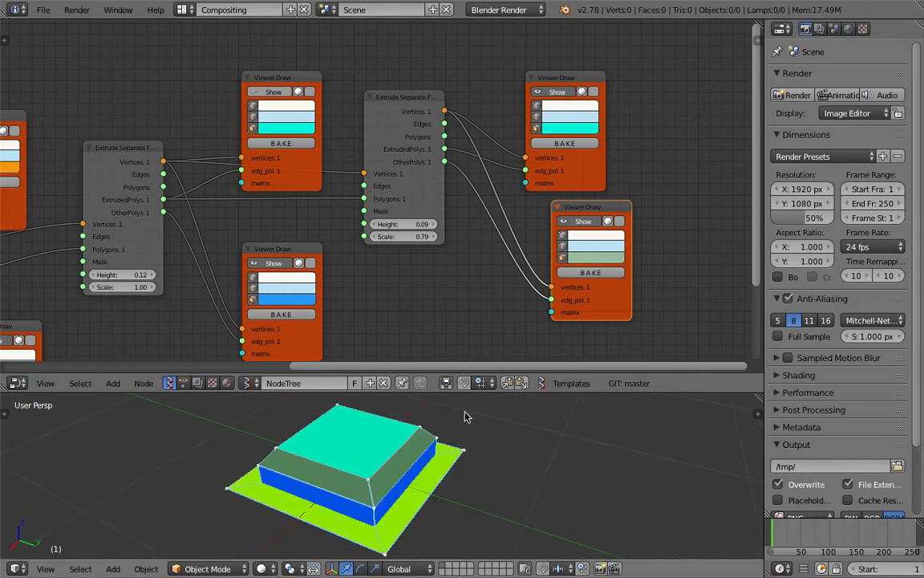
Tidy the third extrude's viewers, set the second extrude's height to 0.21 and the first extrude's scale to 0.67, and save
drag(575, 211, 561, 211)
drag(583, 183, 596, 171)
mouse_move(318, 233)
middle_down()
mouse_move(451, 221)
mouse_move(536, 198)
middle_up()
mouse_move(337, 239)
mouse_down()
mouse_move(377, 239)
mouse_move(341, 239)
mouse_move(349, 239)
mouse_up()
middle_drag(246, 249, 347, 174)
mouse_move(173, 269)
mouse_down()
mouse_move(198, 269)
mouse_move(199, 284)
mouse_move(180, 283)
mouse_up()
middle_drag(404, 452, 392, 469)
key(ctrl+s)
click(479, 461)
key(ctrl+s)
click(392, 469)
Save the file and set the third extrude's scale to 0.76 and height to 0.00 for a flat inset
scroll(612, 171, down, 2)
middle_drag(612, 171, 584, 180)
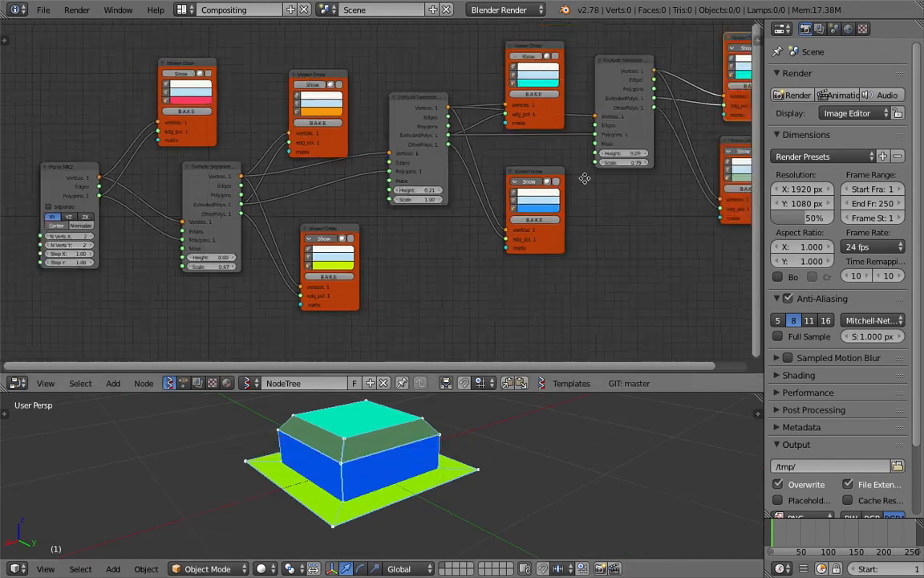
scroll(513, 165, up, 1)
middle_drag(512, 162, 460, 180)
middle_drag(549, 103, 346, 158)
click(513, 115)
click(514, 115)
click(513, 115)
click(514, 115)
drag(514, 105, 495, 99)
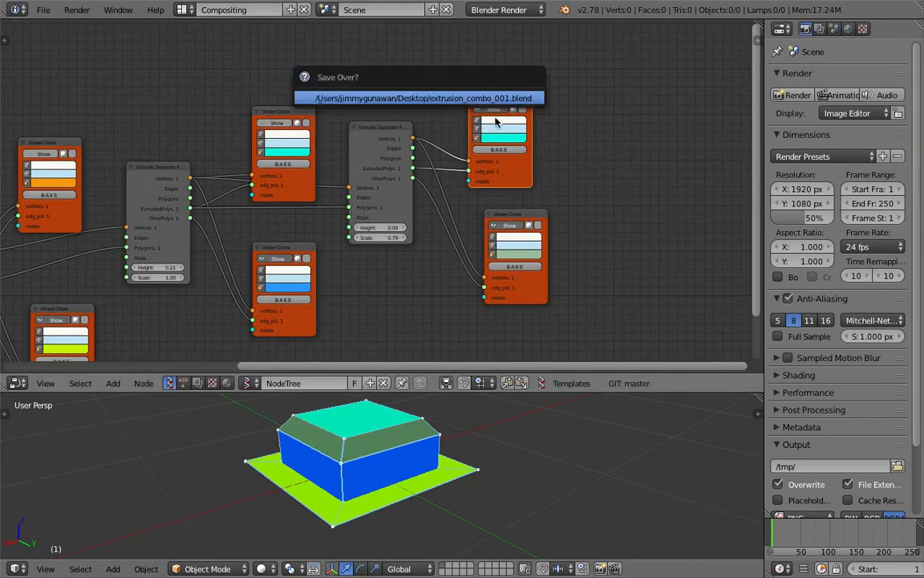
scroll(451, 231, up, 2)
middle_drag(456, 237, 475, 206)
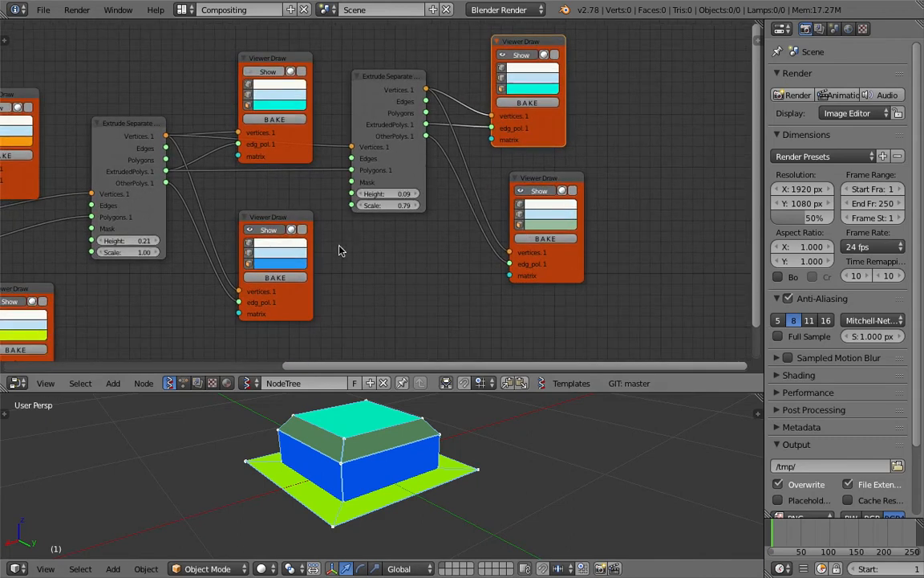
middle_drag(339, 246, 340, 249)
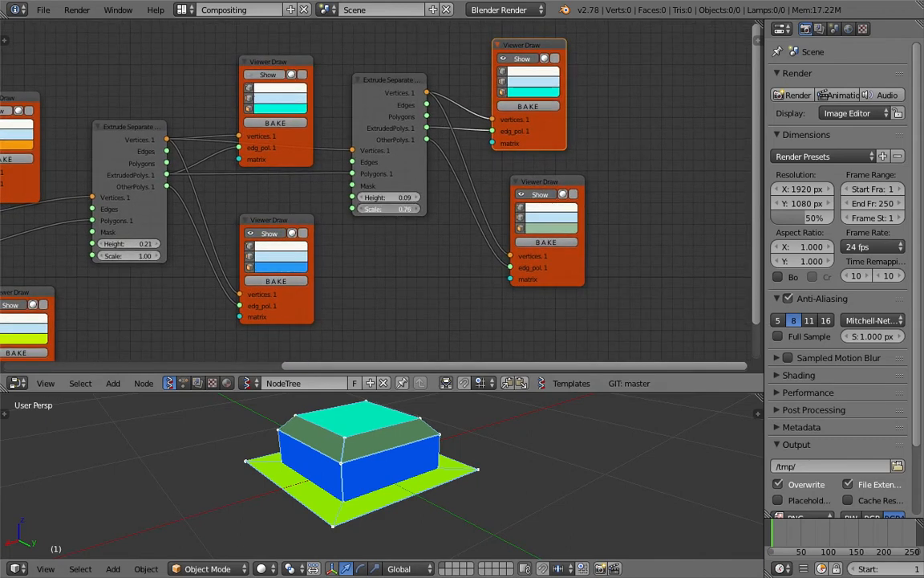
drag(389, 197, 383, 197)
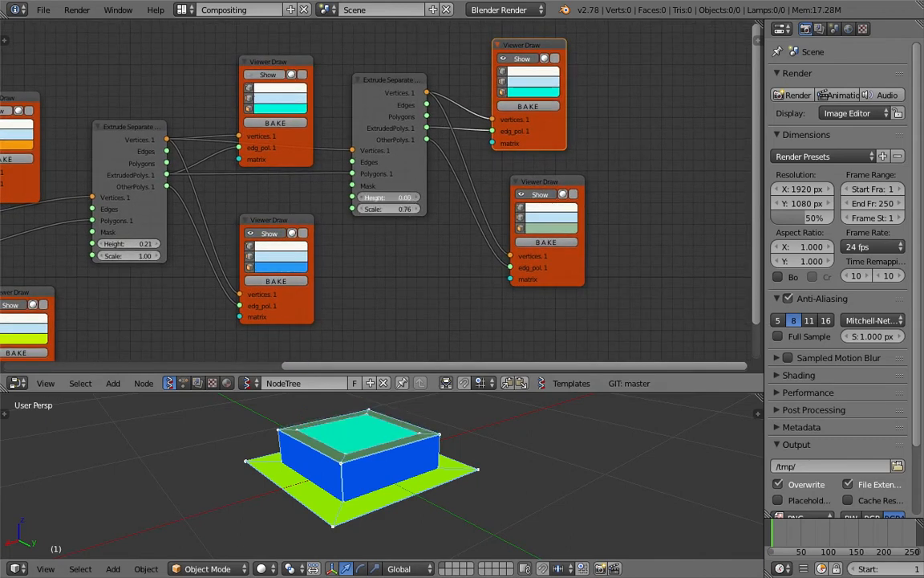
middle_drag(439, 439, 377, 452)
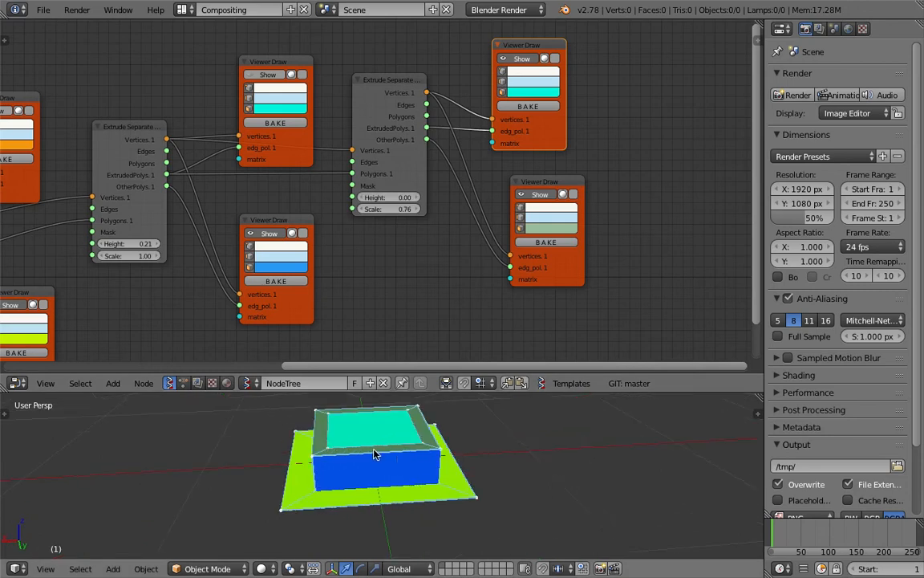
Duplicate the third extrude node past its viewers and feed the copy's Vertices and Polygons from its Vertices and ExtrudedPolys
drag(553, 137, 553, 134)
click(400, 89)
key(shift+d)
click(691, 77)
middle_drag(550, 115, 465, 168)
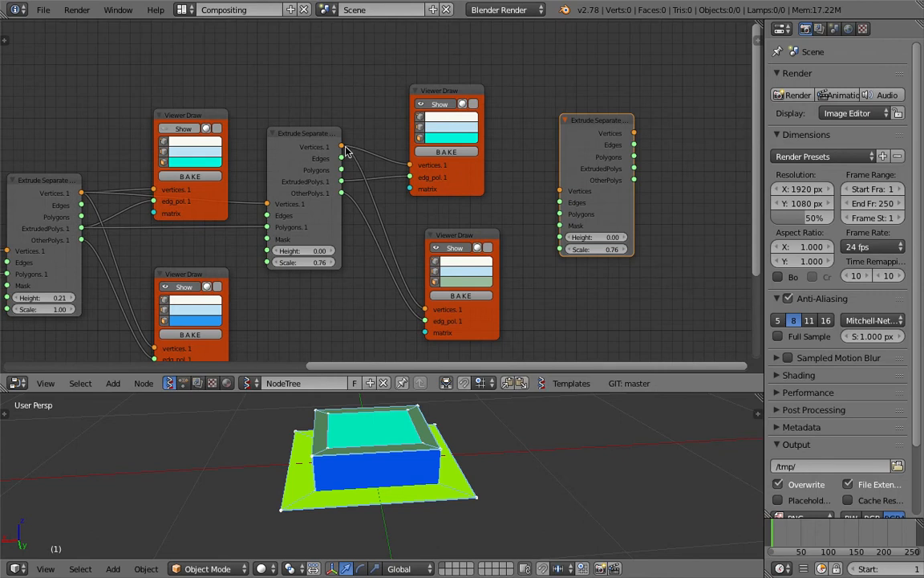
drag(345, 148, 485, 191)
drag(561, 191, 559, 191)
drag(342, 182, 560, 214)
Place a copy of the third extrude's turquoise viewer beyond the fourth extrude, and hide the original viewer
click(450, 90)
key(shift+d)
click(712, 102)
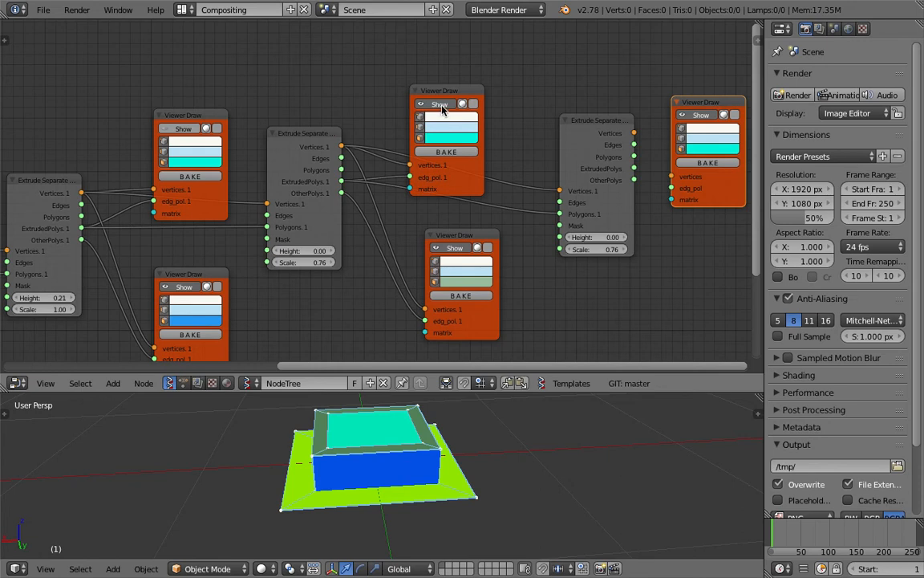
click(441, 105)
drag(449, 90, 439, 65)
Connect the fourth extrude's Vertices and Polygons to its viewer, set that extrude's height to -0.30, and save
scroll(506, 243, up, 2)
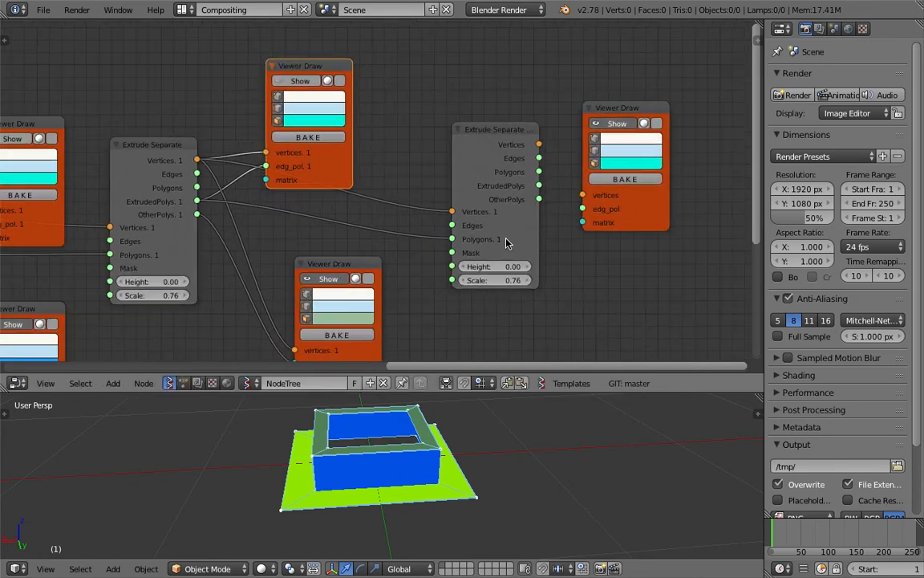
mouse_move(538, 145)
mouse_down()
mouse_move(583, 195)
mouse_move(583, 208)
mouse_up()
drag(541, 175, 582, 208)
key(ctrl+s)
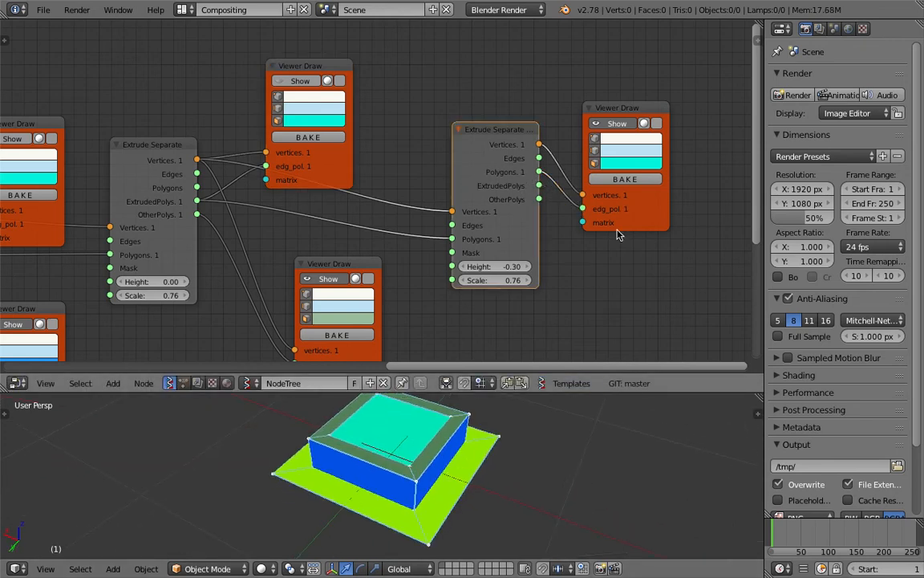
Turn on shading for the fourth extrude's viewer, adjust that extrude's height, and save the file
click(657, 123)
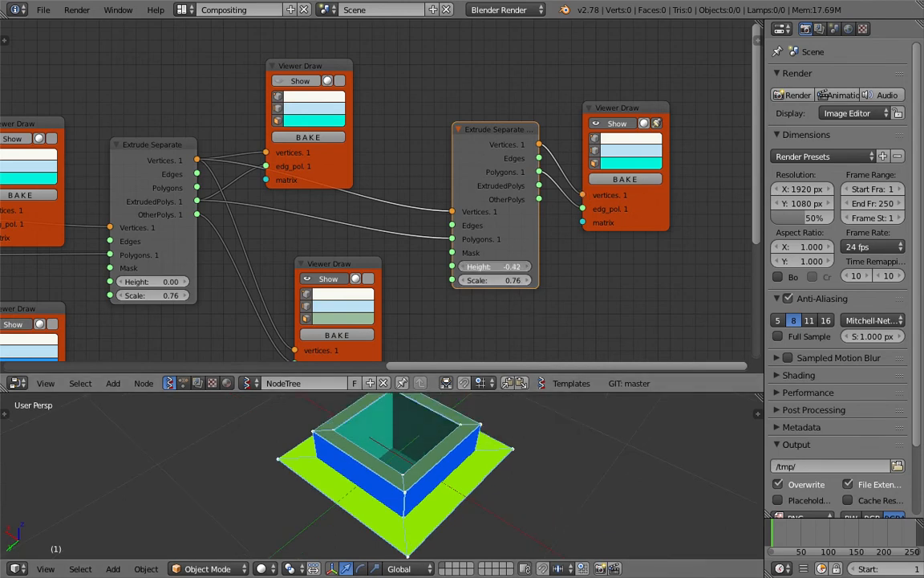
drag(491, 266, 514, 265)
middle_drag(450, 425, 506, 468)
scroll(434, 452, up, 3)
key(ctrl+s)
click(506, 464)
scroll(398, 464, down, 2)
middle_drag(398, 464, 406, 478)
Set the fourth extrude's height to -0.15 and scale to 0.58, and save the file
drag(495, 267, 468, 267)
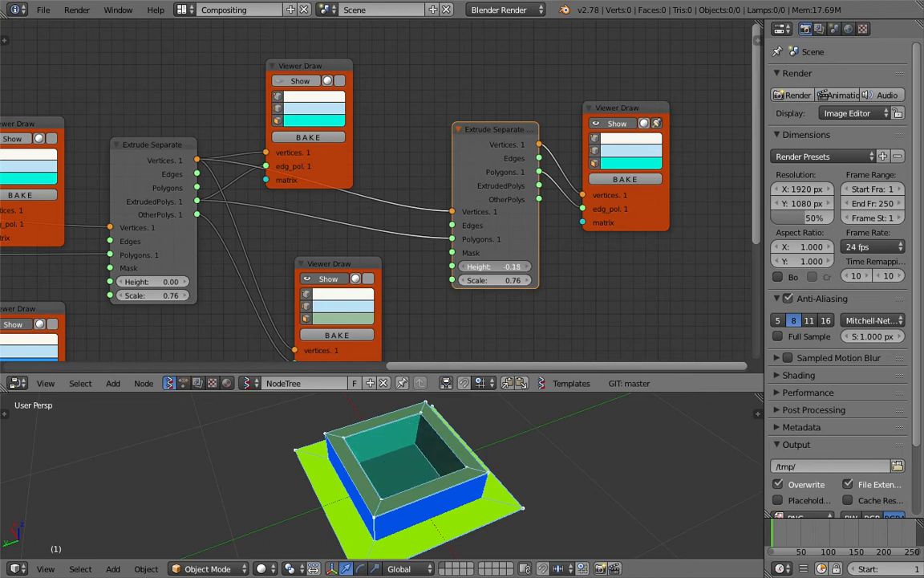
mouse_move(495, 280)
mouse_down()
mouse_move(473, 280)
mouse_move(481, 280)
mouse_up()
middle_drag(488, 441, 377, 437)
key(ctrl+s)
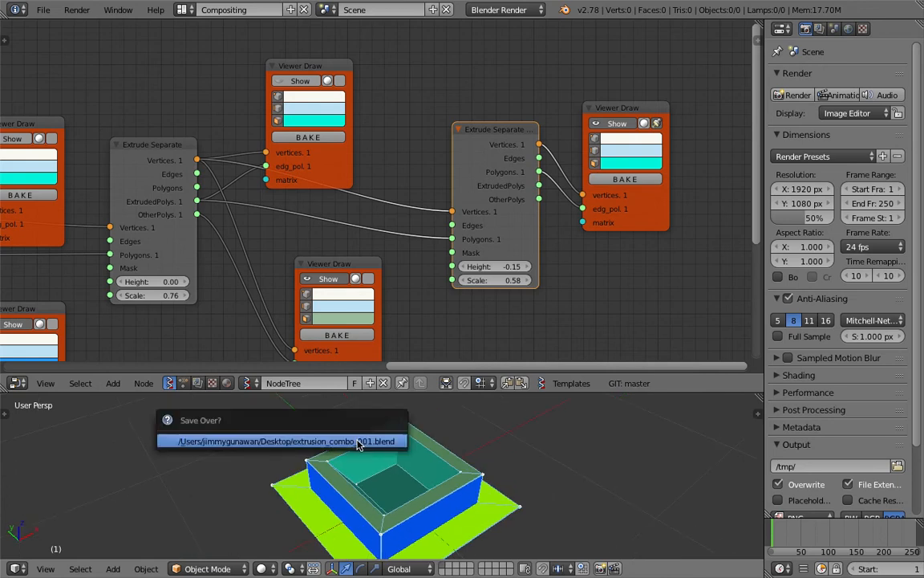
click(377, 437)
Enlarge the 3D viewport, feed the fourth extrude's viewer from OtherPolys instead of Polygons, and save the file
drag(430, 392, 413, 240)
middle_drag(373, 406, 314, 422)
key(ctrl+s)
click(314, 423)
middle_drag(577, 116, 517, 123)
drag(479, 128, 538, 122)
middle_drag(345, 417, 343, 365)
key(ctrl+s)
click(383, 416)
middle_drag(384, 416, 452, 231)
key(ctrl+s)
click(374, 365)
Enlarge the node editor and collapse the hidden turquoise viewers of the third and second extrudes
scroll(513, 210, down, 2)
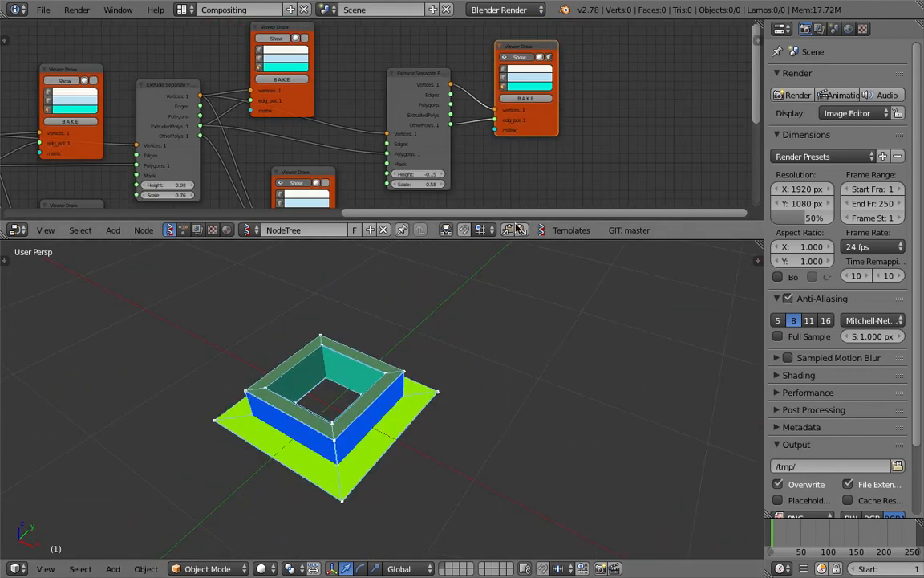
drag(516, 237, 450, 422)
middle_drag(418, 324, 568, 278)
click(451, 95)
key(h)
drag(425, 98, 422, 141)
middle_drag(240, 151, 291, 143)
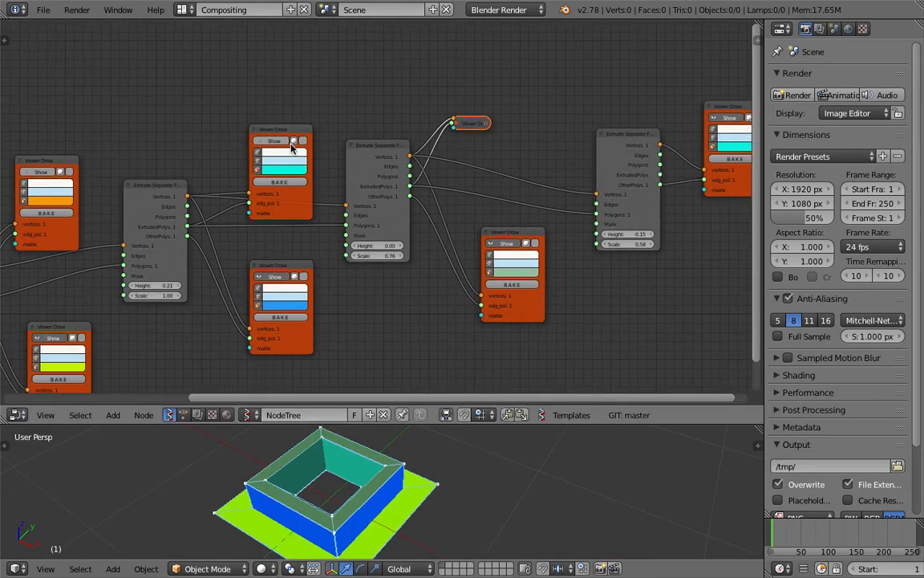
click(255, 134)
key(h)
drag(255, 128, 252, 159)
Collapse the first extrude's orange viewer and the plane's pink-red viewer, and save the file
middle_drag(91, 207, 281, 167)
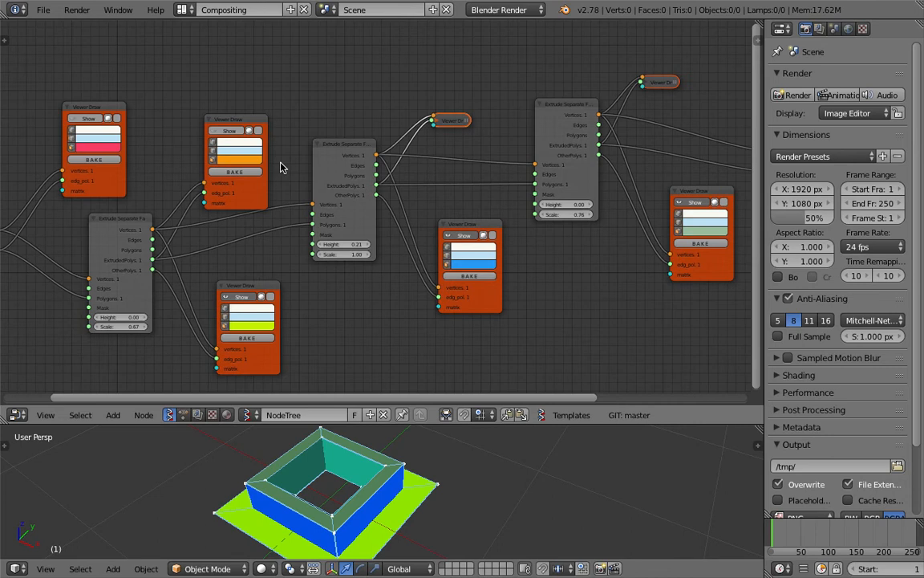
click(207, 123)
key(h)
click(69, 105)
key(h)
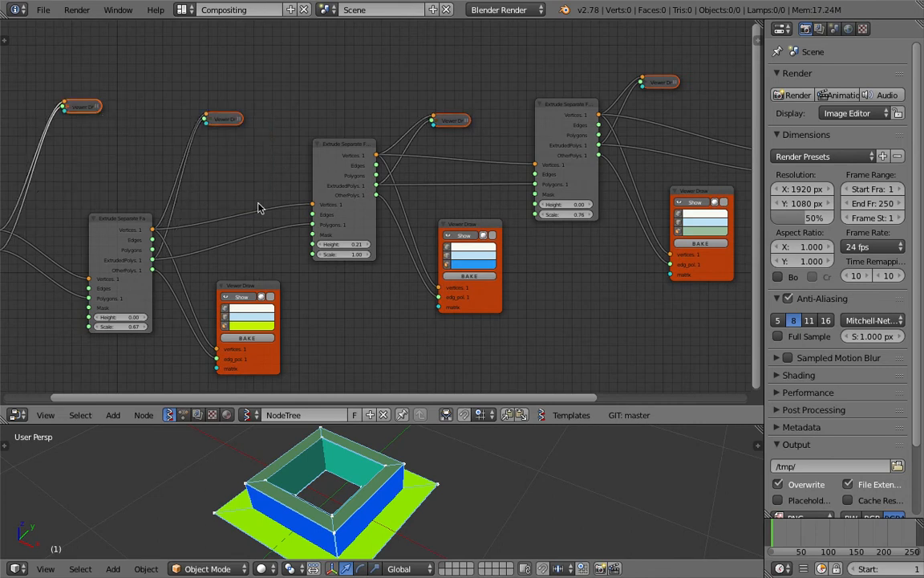
scroll(259, 204, down, 1)
middle_drag(292, 229, 308, 202)
key(ctrl+s)
click(308, 202)
Bake the four expanded Viewer Draw nodes into mesh objects and move the baked objects beside the coloured preview
mouse_move(408, 245)
middle_down()
mouse_move(374, 239)
mouse_move(385, 247)
mouse_move(326, 261)
middle_up()
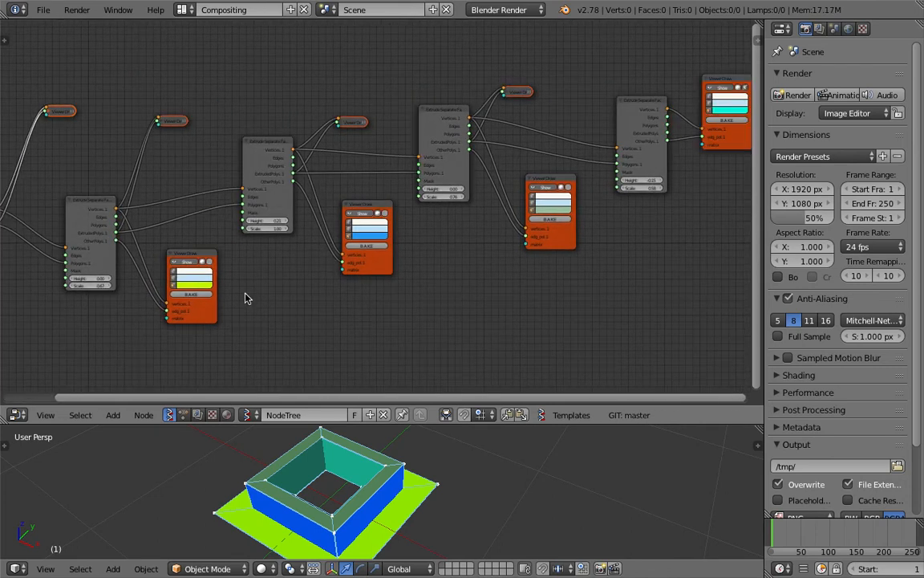
middle_drag(203, 297, 145, 284)
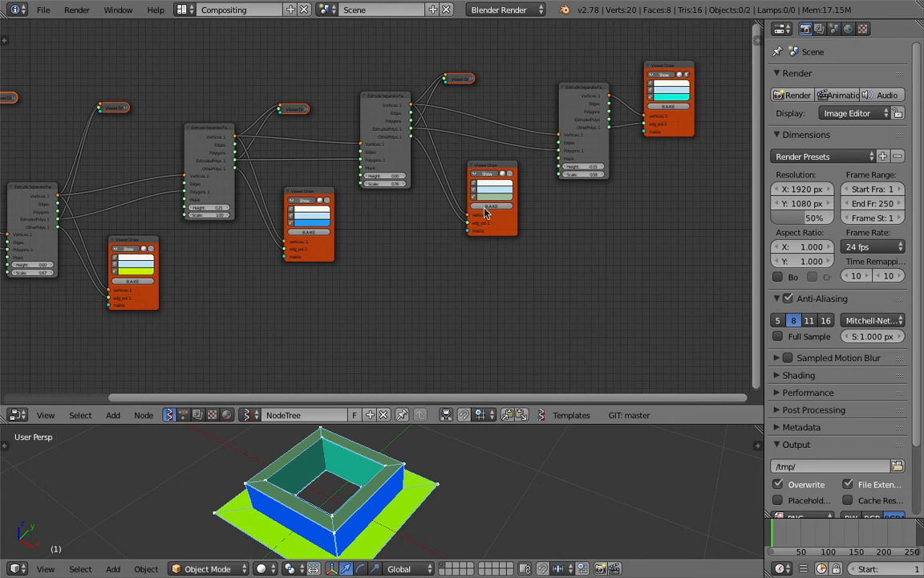
click(671, 106)
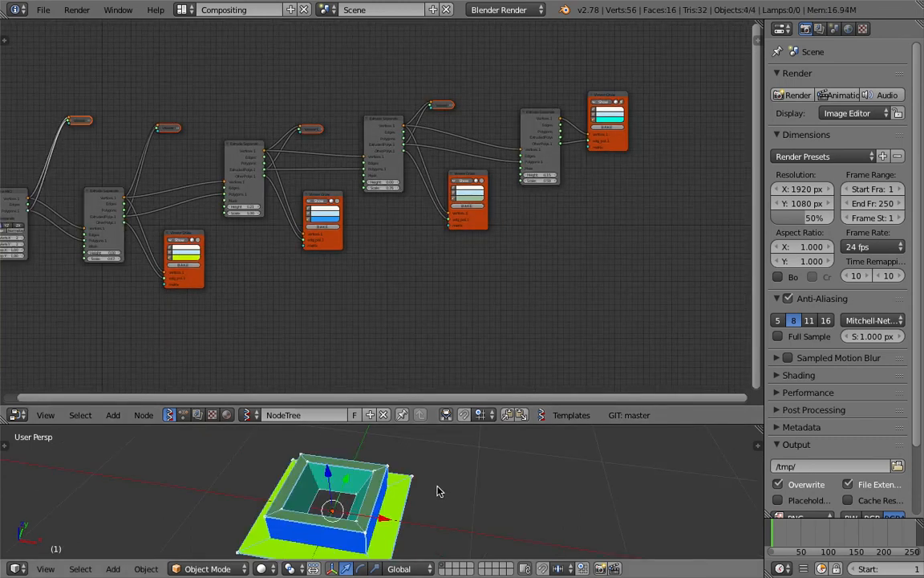
key(g)
click(612, 491)
shift+middle_drag(613, 491, 524, 473)
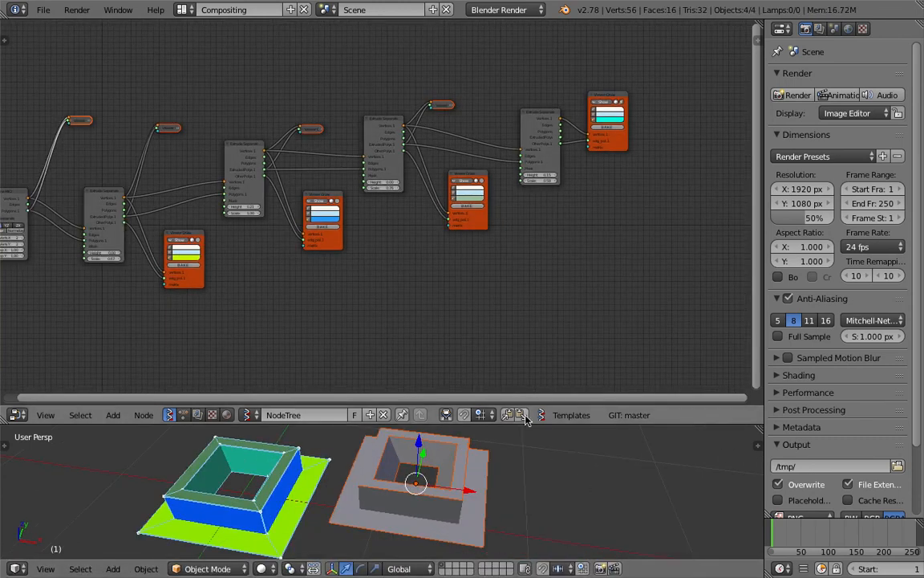
Enlarge the 3D viewport and pull each baked piece away in turn to check whether they are separate objects, cancelling each move
drag(528, 423, 520, 217)
scroll(518, 265, up, 3)
right_click(538, 310)
key(g)
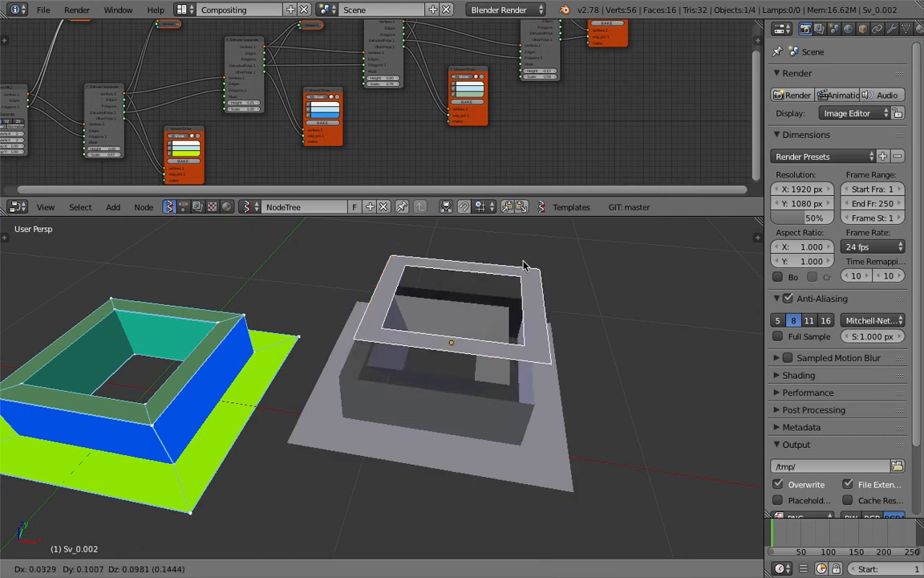
right_click(528, 277)
right_click(514, 429)
key(g)
right_click(559, 332)
middle_drag(541, 449, 522, 427)
right_click(555, 429)
key(g)
right_click(578, 401)
middle_drag(565, 404, 510, 373)
right_click(503, 343)
key(g)
right_click(533, 368)
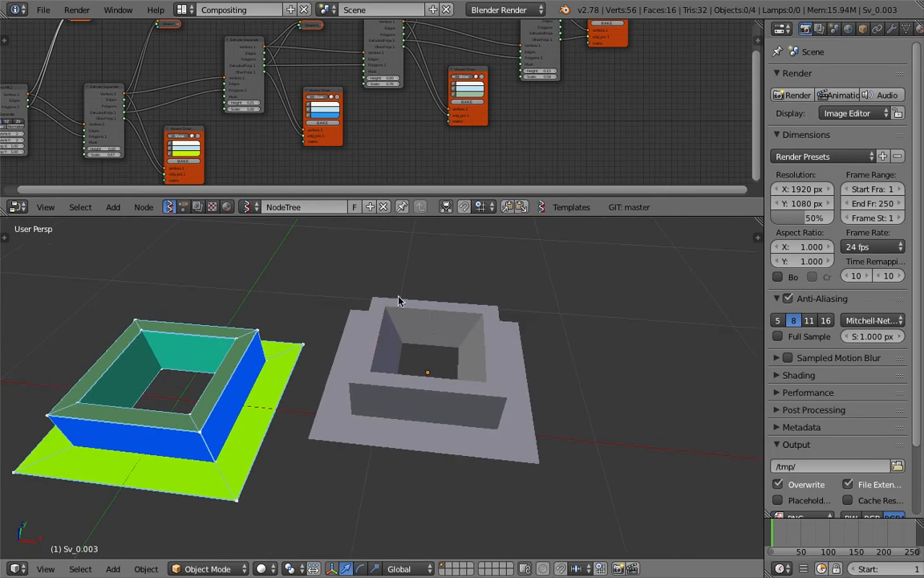
Select all the baked objects, shift them slightly together, and join them into one object
key(a)
key(g)
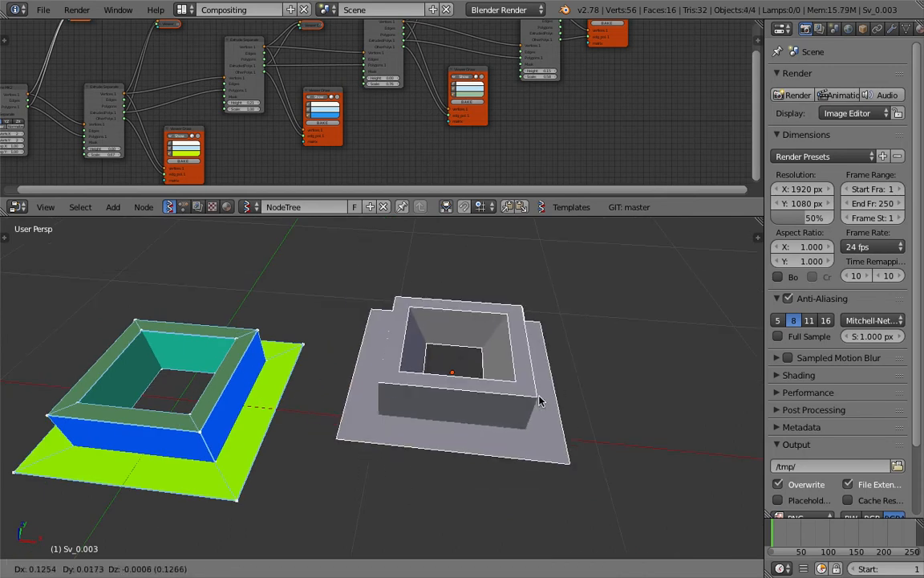
click(557, 408)
key(ctrl+j)
Run Remove Doubles on all vertices of the joined mesh and shift the object slightly in the scene
key(Tab)
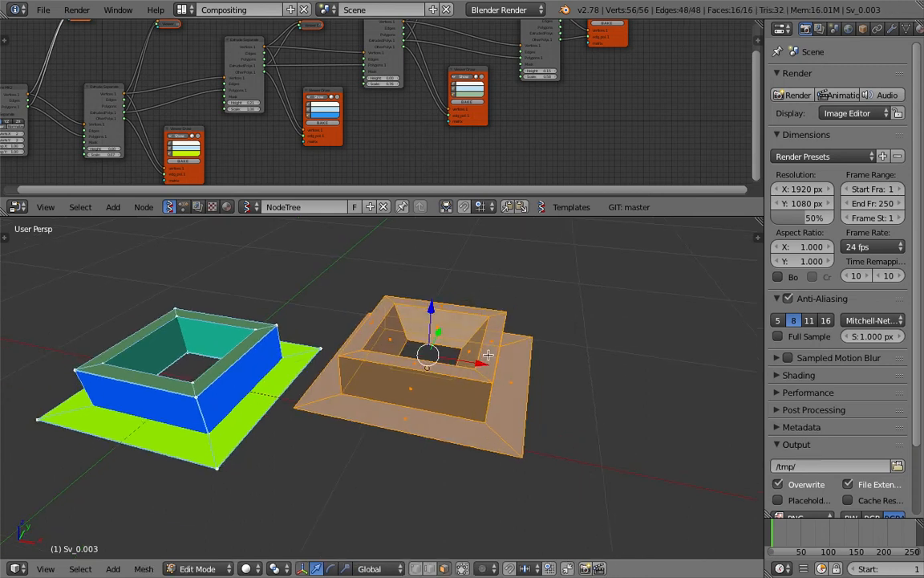
key(space)
text(remove d)
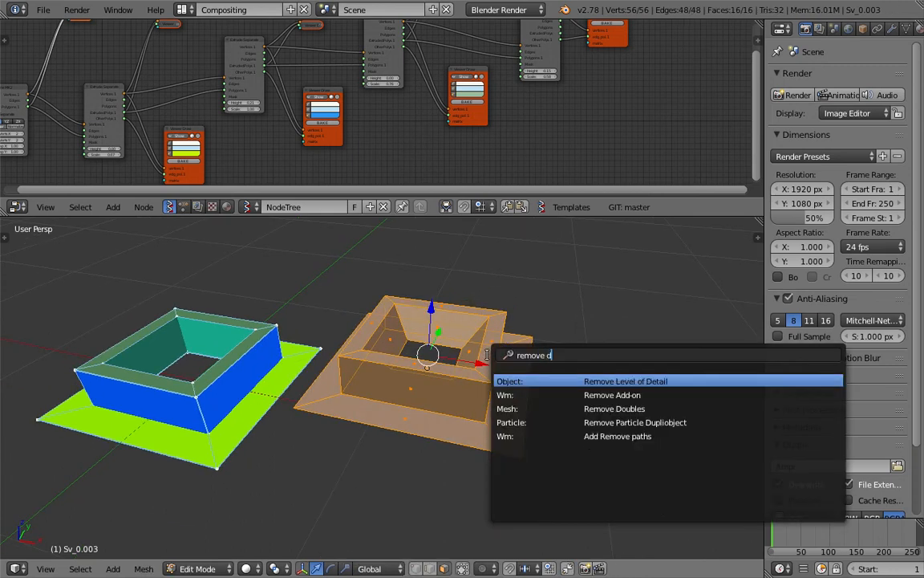
key(Down)
key(Down)
key(Return)
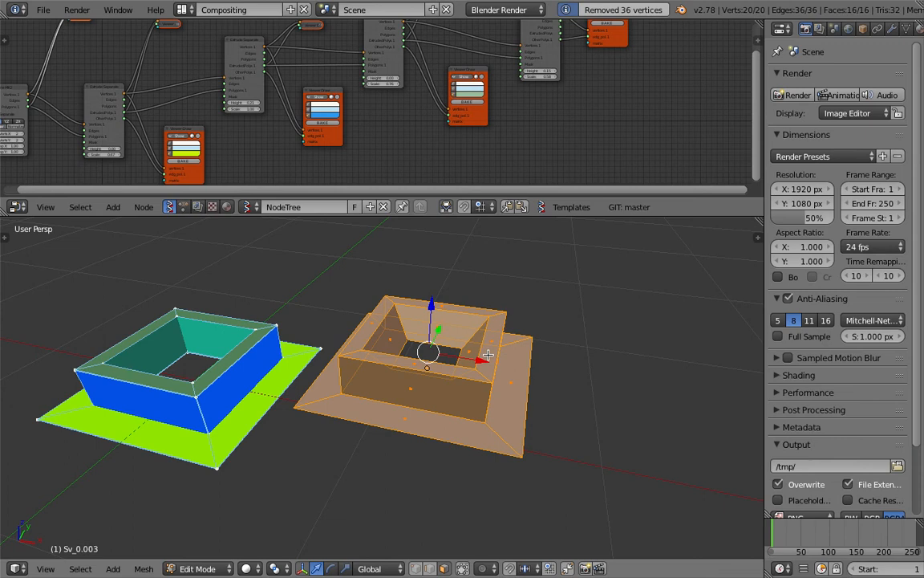
key(Tab)
middle_drag(434, 344, 478, 350)
key(g)
click(514, 368)
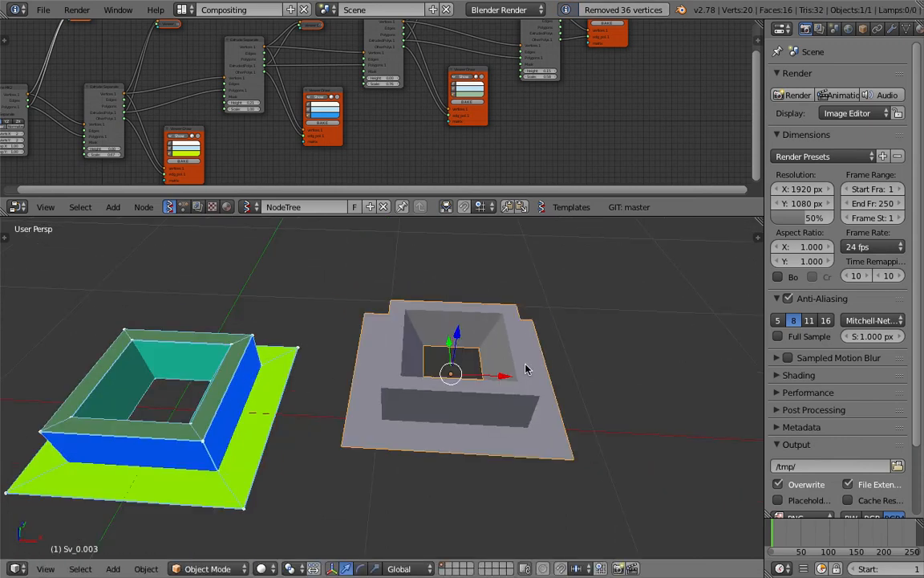
Smooth the joined mesh with a level 2 Subdivision Surface and Shade Smooth
key(ctrl+2)
middle_drag(541, 367, 464, 374)
key(space)
text(smoo)
key(Return)
key(m)
key(Escape)
key(space)
text(smoo)
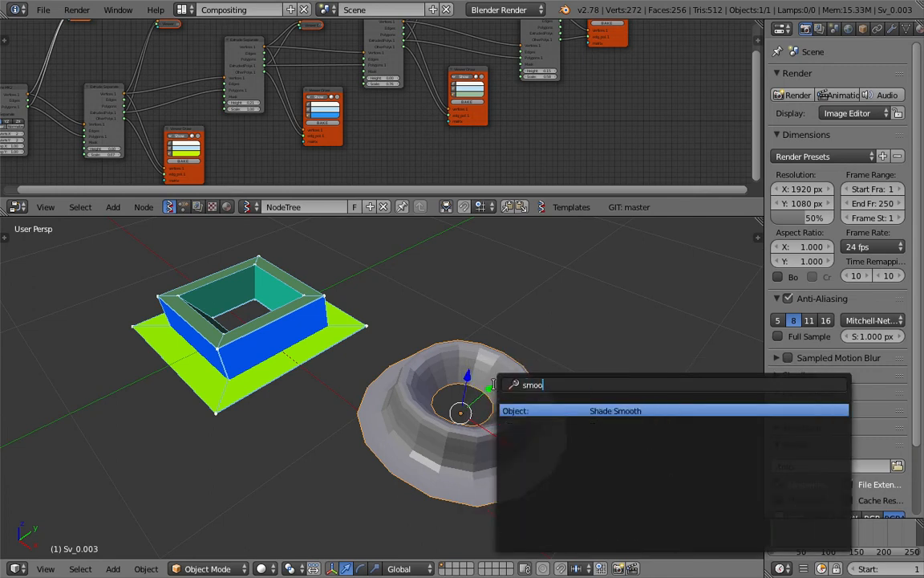
key(Return)
Move the smoothed mesh in front of the coloured preview and raise its subdivision to level 3
key(g)
click(393, 397)
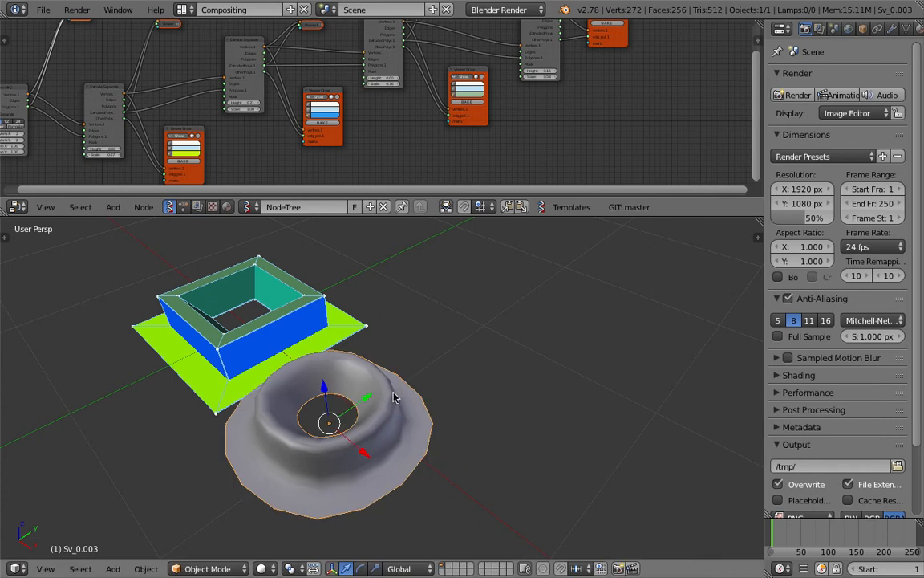
key(g)
click(447, 394)
key(ctrl+1)
middle_drag(446, 393, 357, 469)
Save over the existing blend file and leave the smoothed mesh deselected
key(ctrl+s)
click(375, 332)
right_click(358, 469)
click(46, 568)
click(97, 497)
middle_drag(473, 456, 458, 398)
middle_drag(508, 415, 475, 420)
key(ctrl+s)
click(475, 420)
Enlarge the node editor and set the Plane MK2 node's N Verts X to 4 and N Verts Y to 5
middle_drag(314, 426, 398, 278)
scroll(325, 194, down, 1)
drag(333, 217, 333, 325)
scroll(406, 181, up, 2)
scroll(346, 169, up, 3)
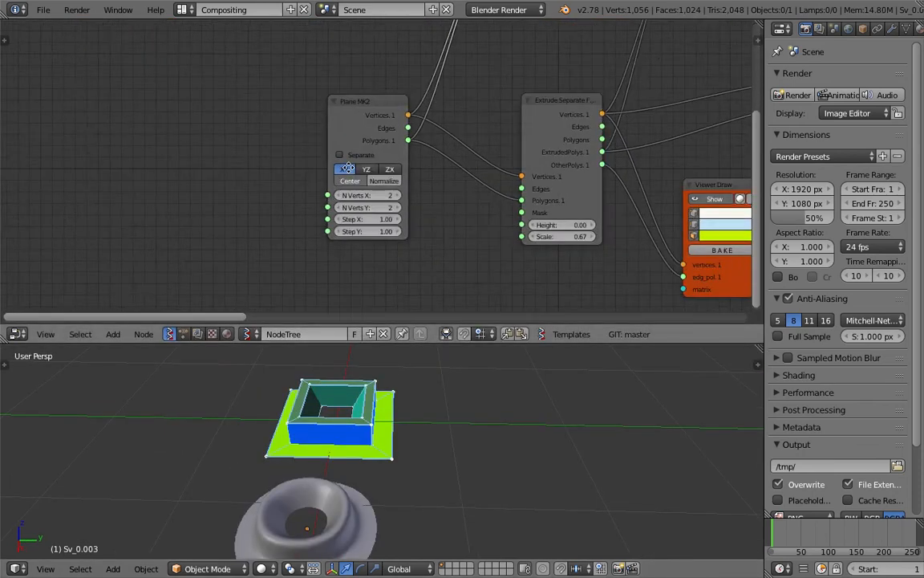
middle_drag(347, 168, 332, 167)
scroll(332, 167, up, 2)
click(390, 198)
click(391, 199)
click(390, 212)
click(390, 212)
click(391, 211)
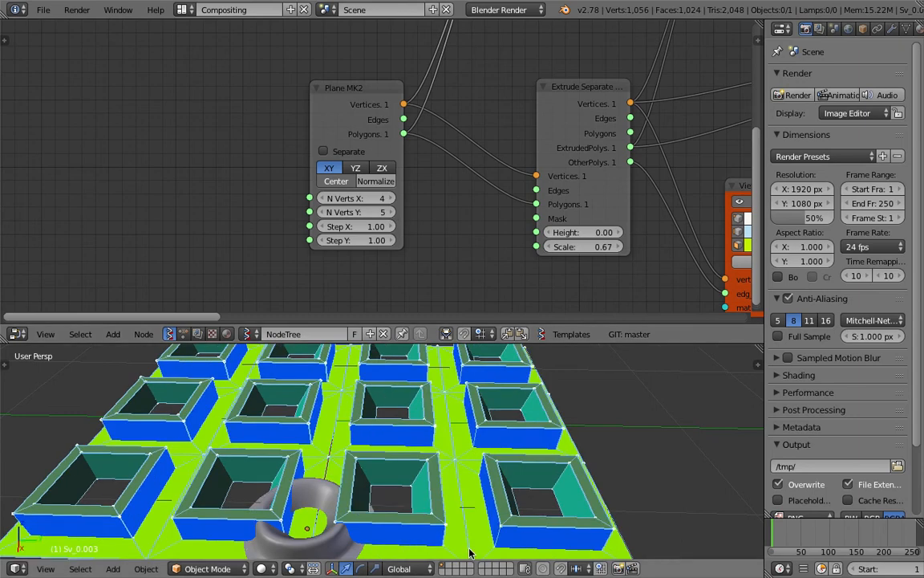
Move the baked ring mesh out of the preview grid to the open floor beside it
scroll(469, 554, down, 3)
right_click(368, 520)
scroll(370, 523, down, 2)
key(g)
click(579, 474)
key(g)
middle_drag(579, 474, 526, 456)
click(546, 481)
Increase the Plane MK2 node's N Verts X to 6 and N Verts Y to 10
scroll(366, 169, up, 1)
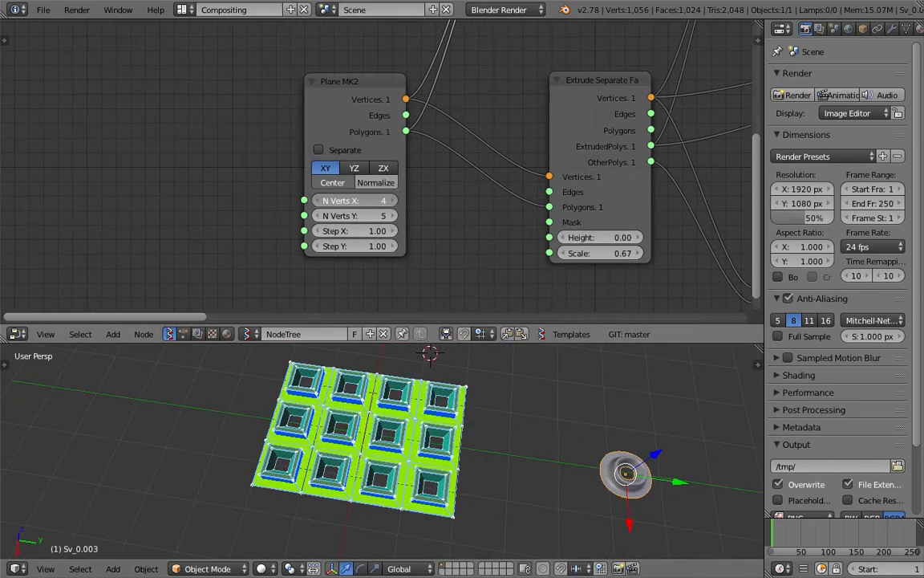
click(391, 200)
click(390, 200)
click(392, 216)
click(392, 216)
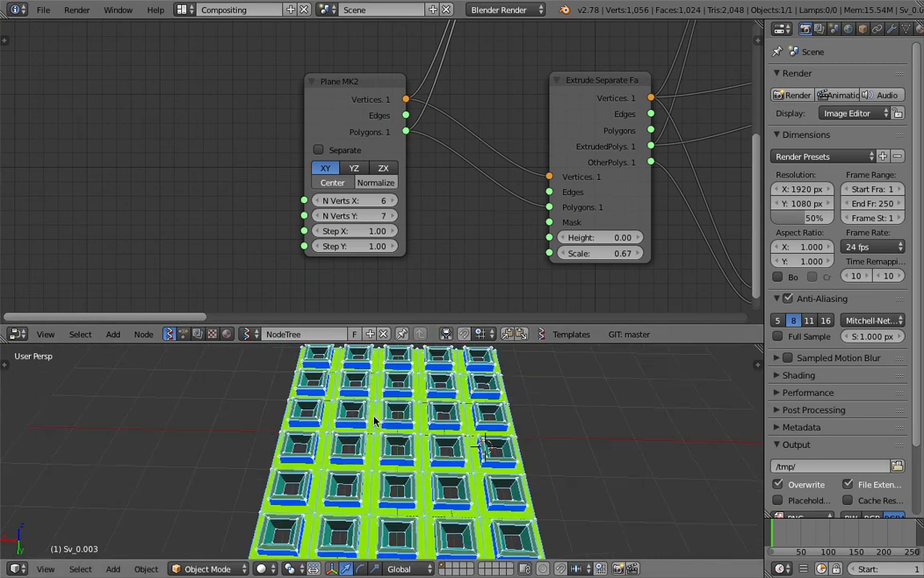
click(396, 215)
click(397, 215)
click(396, 215)
middle_drag(455, 414, 289, 479)
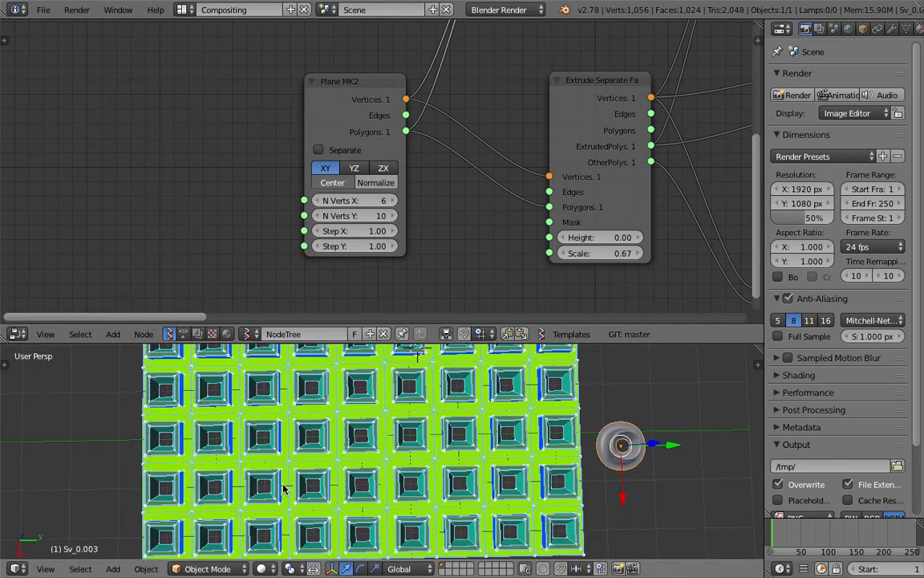
Set the Height of the second Extrude Separate Faces node to 1.29
mouse_move(493, 274)
middle_down()
mouse_move(403, 238)
mouse_move(323, 242)
middle_up()
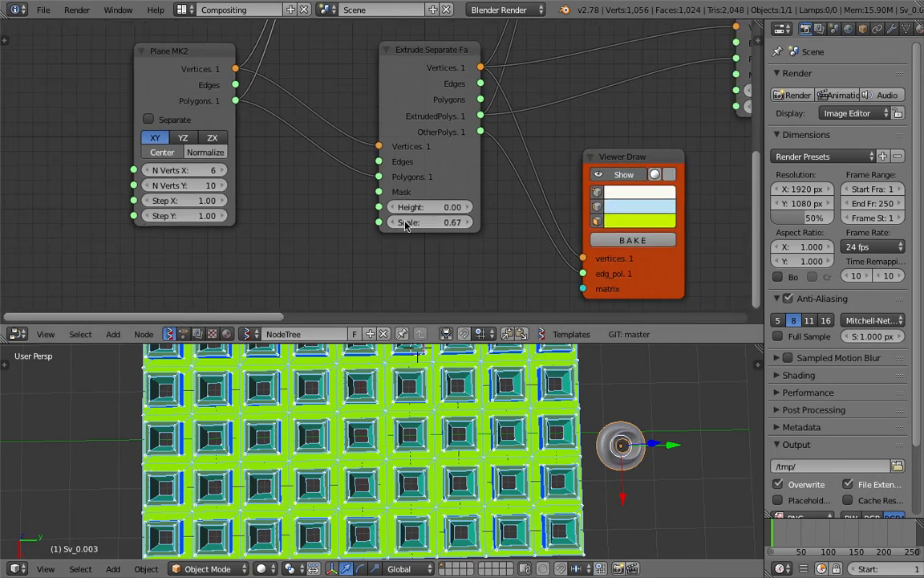
middle_drag(452, 437, 393, 347)
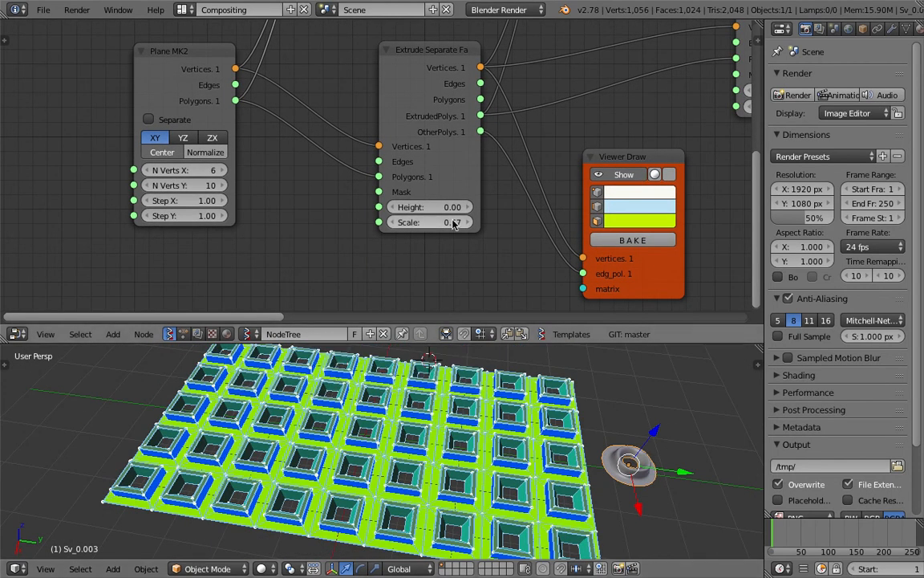
middle_drag(458, 192, 453, 197)
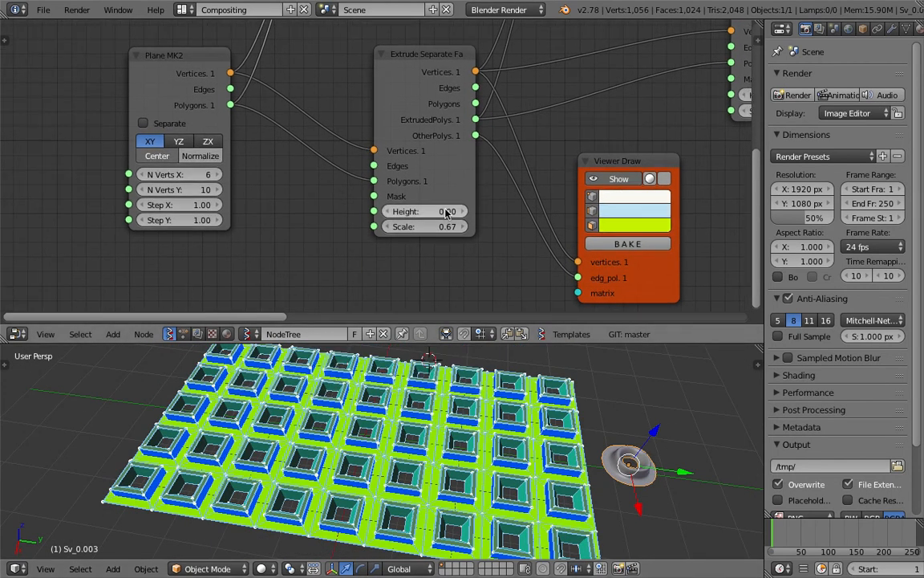
middle_drag(509, 224, 302, 205)
middle_drag(559, 103, 478, 192)
drag(485, 164, 531, 163)
middle_drag(562, 441, 453, 392)
Add a Random Num Gen node above the first extrude node and set it to Float
middle_drag(335, 149, 381, 182)
scroll(329, 202, down, 2)
middle_drag(308, 195, 357, 136)
middle_drag(140, 209, 148, 206)
middle_drag(351, 96, 321, 167)
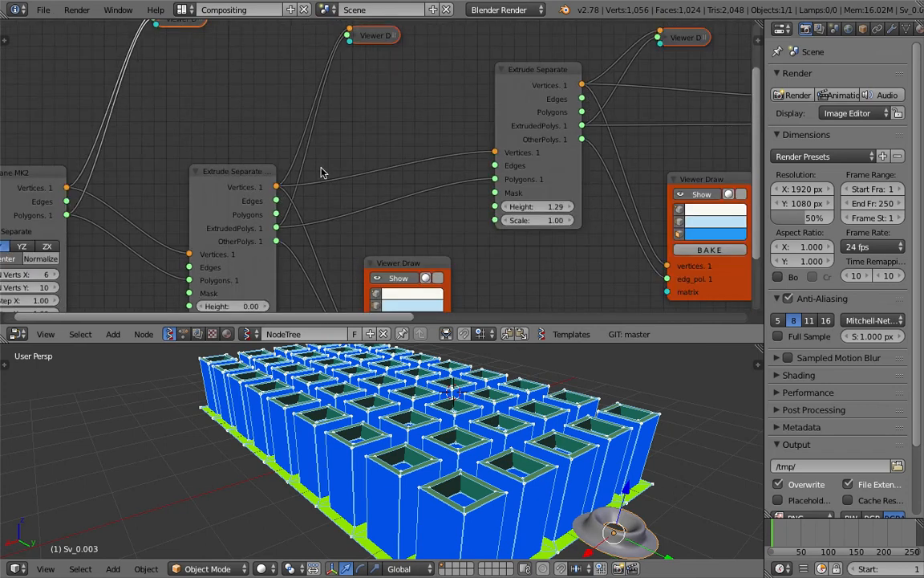
key(alt+space)
text(random n)
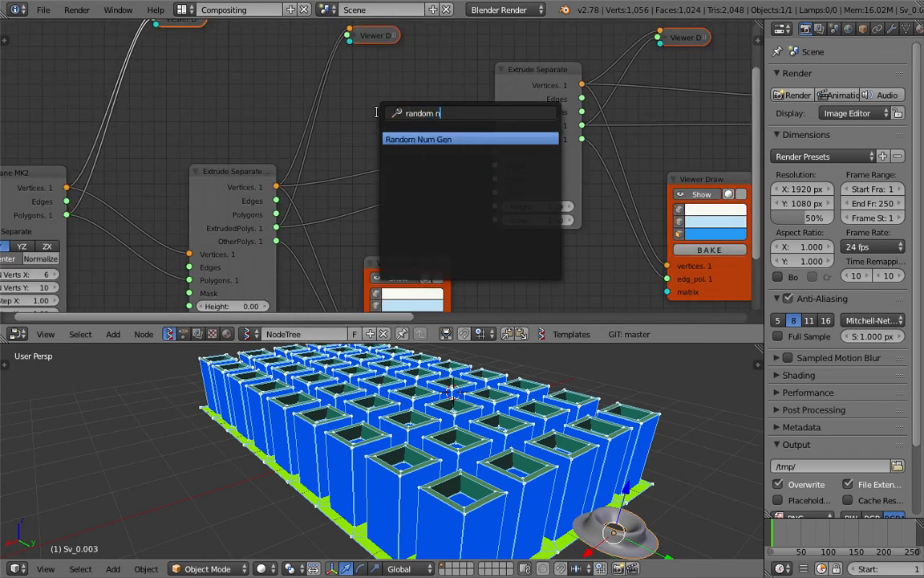
key(Return)
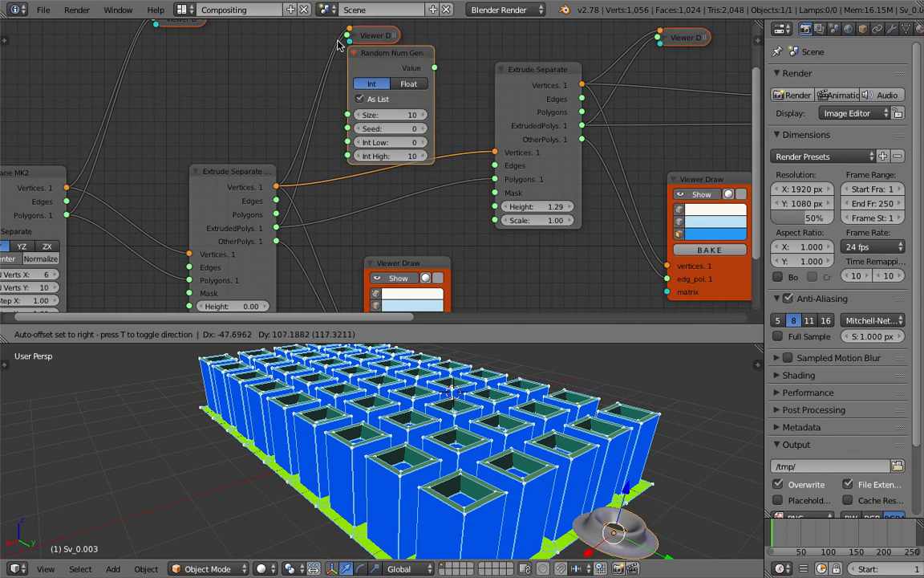
click(167, 36)
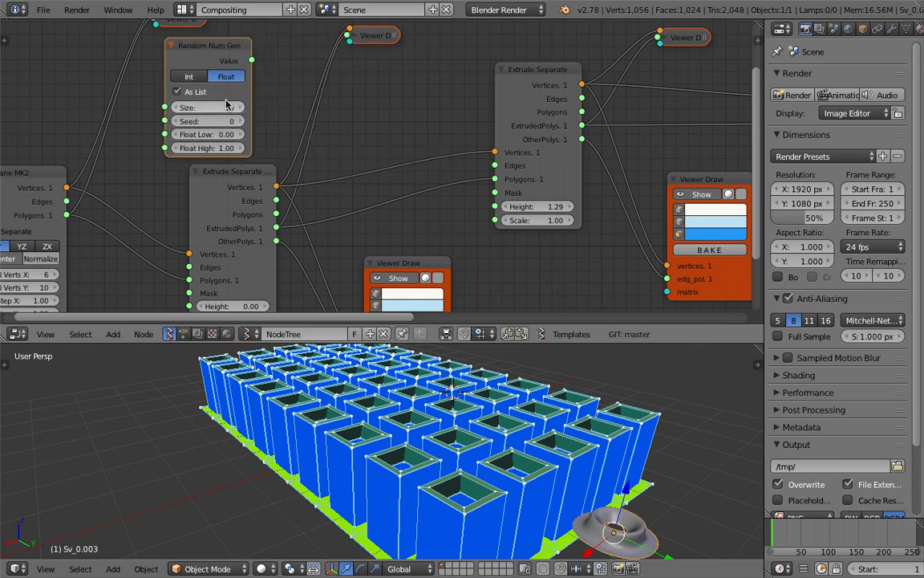
Link the random values to the second extrude's Height, with Size 60, Float Low 0.75 and Float High 4.90
drag(210, 133, 233, 134)
drag(255, 64, 495, 206)
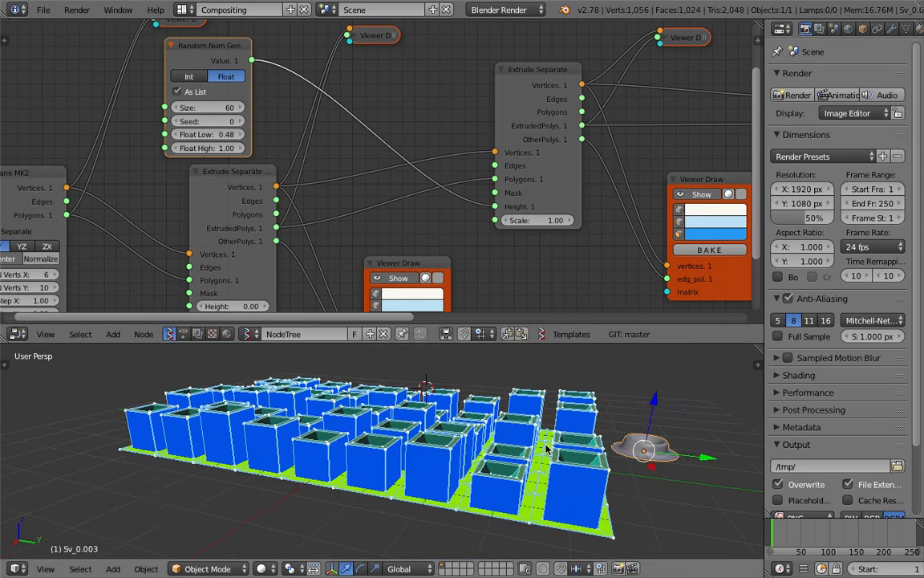
drag(204, 134, 244, 161)
scroll(474, 412, down, 3)
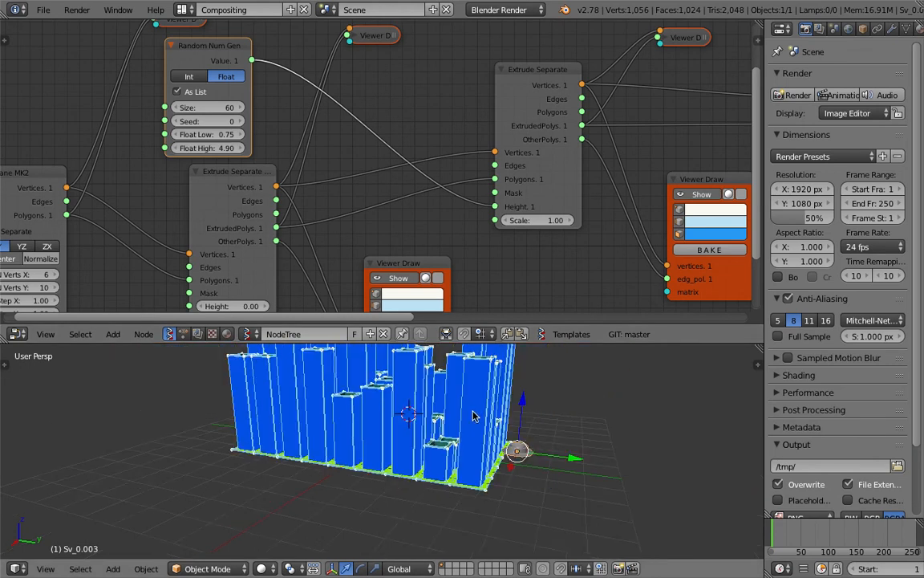
Move the baked ring mesh farther from the columns, deselect it, and save the file
middle_drag(474, 412, 369, 419)
key(g)
click(576, 450)
middle_drag(562, 461, 391, 476)
scroll(478, 489, down, 3)
key(a)
key(ctrl+s)
middle_drag(454, 483, 365, 472)
click(356, 447)
Tidy the node layout by moving the last extrude node and the last two expanded viewers closer to the chain
scroll(363, 440, up, 3)
scroll(489, 178, down, 5)
middle_drag(505, 175, 373, 167)
scroll(277, 195, down, 2)
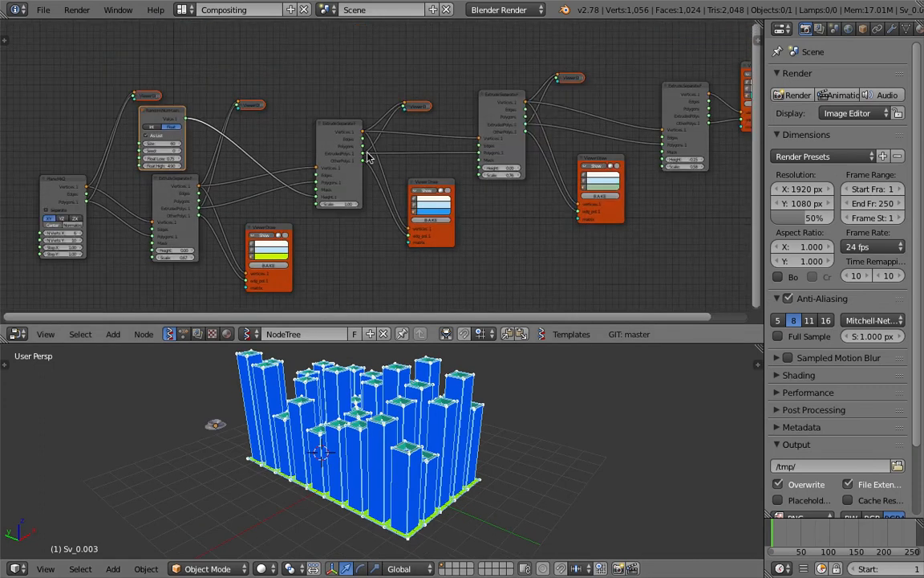
scroll(368, 157, down, 1)
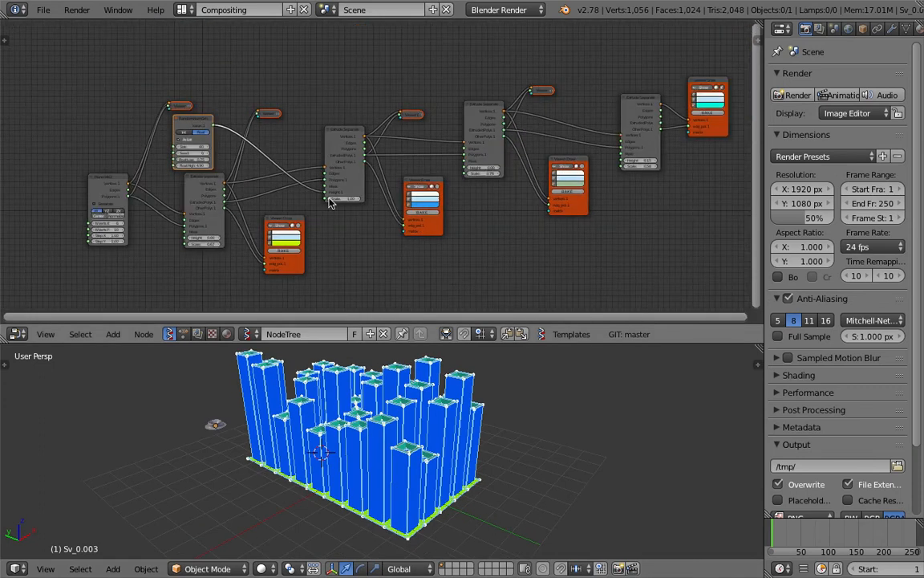
drag(564, 158, 551, 166)
drag(635, 101, 587, 91)
drag(709, 81, 647, 78)
Save the file and check the random-height columns from different angles
key(ctrl+s)
click(646, 76)
middle_drag(377, 421, 337, 422)
key(ctrl+s)
click(347, 499)
scroll(347, 235, up, 4)
middle_drag(445, 438, 438, 502)
key(ctrl+s)
click(438, 501)
Set the third extrude's Scale to 0.73 and the last extrude's Height to -0.60 to deepen the column openings
scroll(426, 187, up, 3)
middle_drag(529, 180, 423, 204)
scroll(414, 215, up, 3)
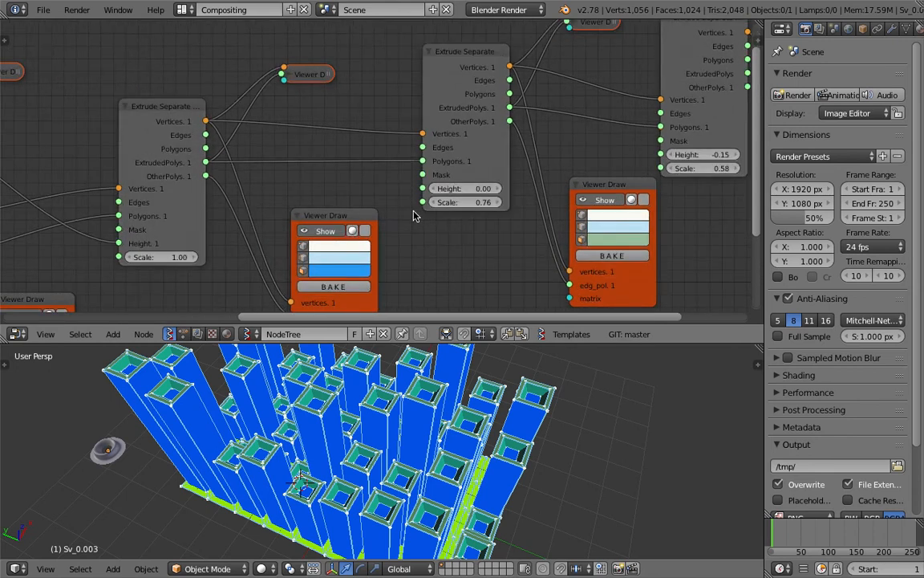
mouse_move(473, 207)
mouse_down()
mouse_move(486, 207)
mouse_move(460, 207)
mouse_up()
middle_drag(742, 156, 632, 169)
drag(594, 167, 466, 168)
mouse_move(486, 399)
middle_down()
mouse_move(462, 468)
mouse_move(492, 409)
middle_up()
scroll(475, 478, up, 4)
scroll(501, 467, down, 6)
middle_drag(501, 467, 467, 431)
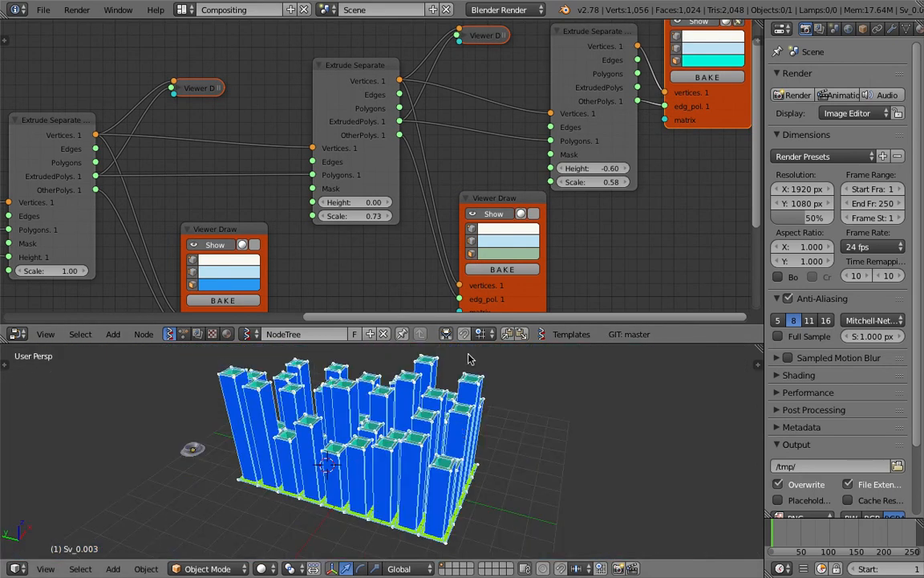
Move the last extrude node and its teal viewer slightly outward, and save over the existing file
scroll(470, 230, down, 8)
middle_drag(475, 210, 557, 178)
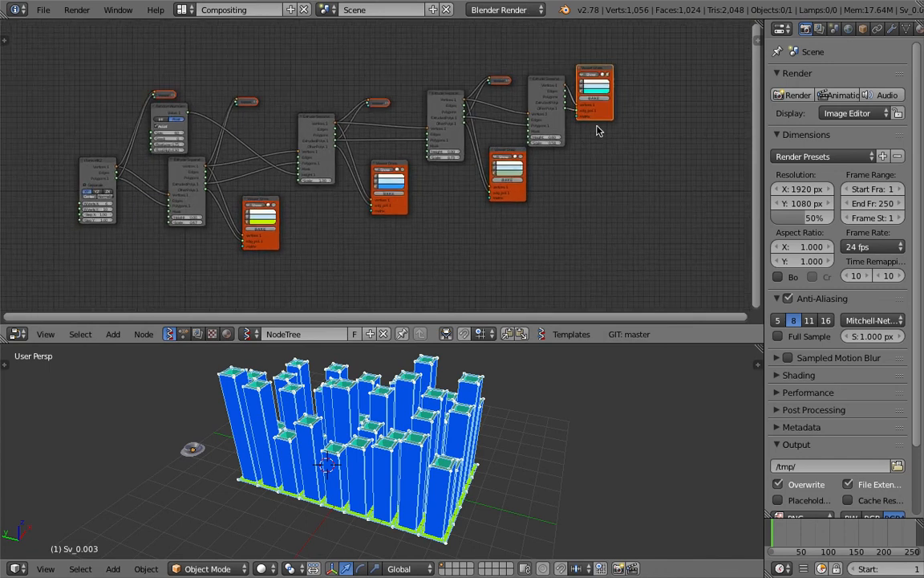
drag(608, 115, 625, 92)
drag(540, 85, 545, 72)
middle_drag(616, 144, 558, 192)
key(ctrl+s)
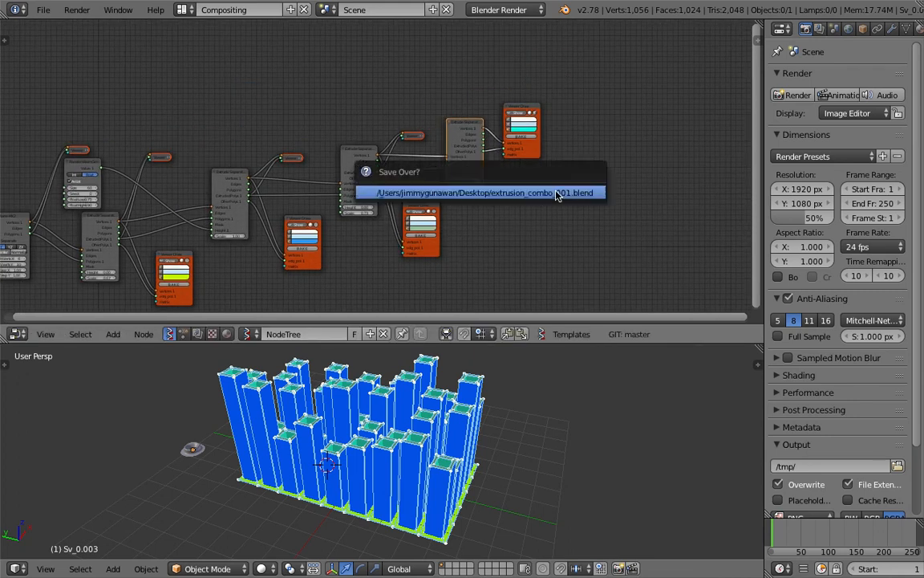
click(559, 193)
Add a List Join node in the empty space beyond the last extrude node
scroll(559, 195, up, 2)
key(shift+a)
click(537, 207)
text(l)
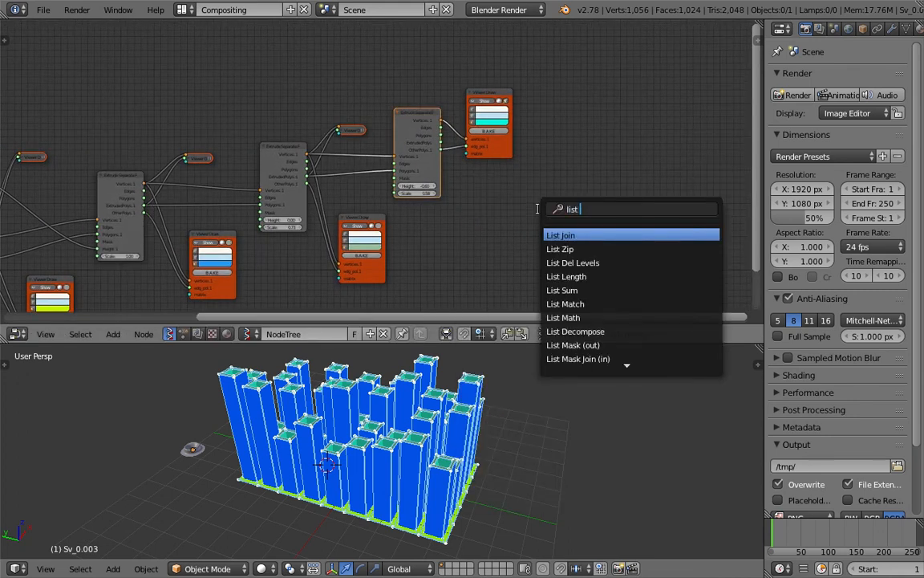
text(ist)
key(Return)
click(559, 199)
scroll(560, 199, up, 2)
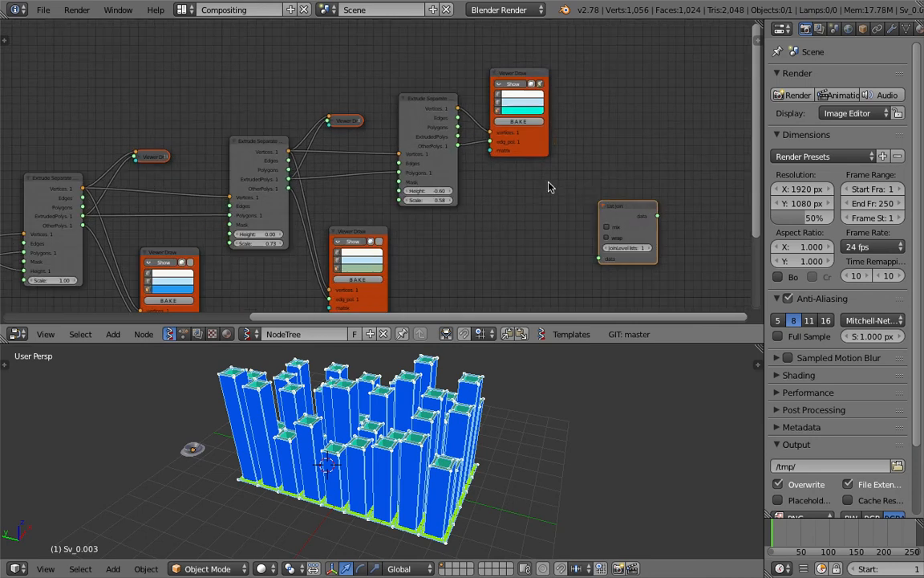
Try linking the Vertices outputs of the last three extrude nodes into List Join, and delete that node
drag(544, 154, 553, 142)
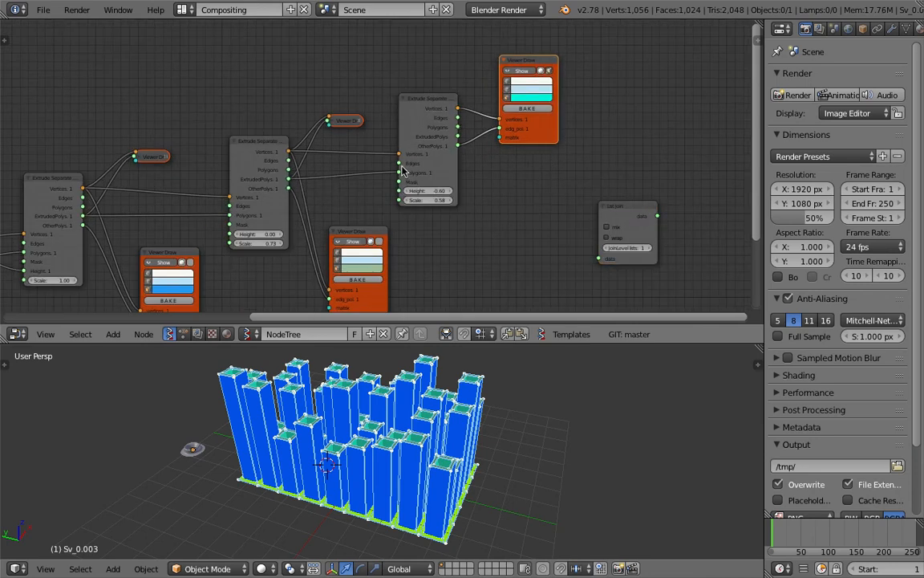
drag(457, 145, 485, 128)
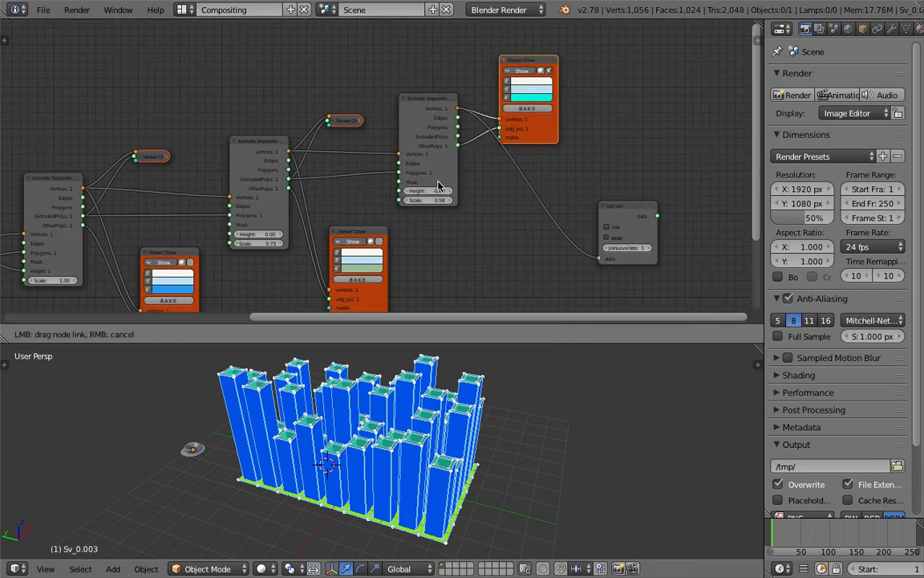
drag(287, 152, 543, 244)
drag(594, 265, 596, 267)
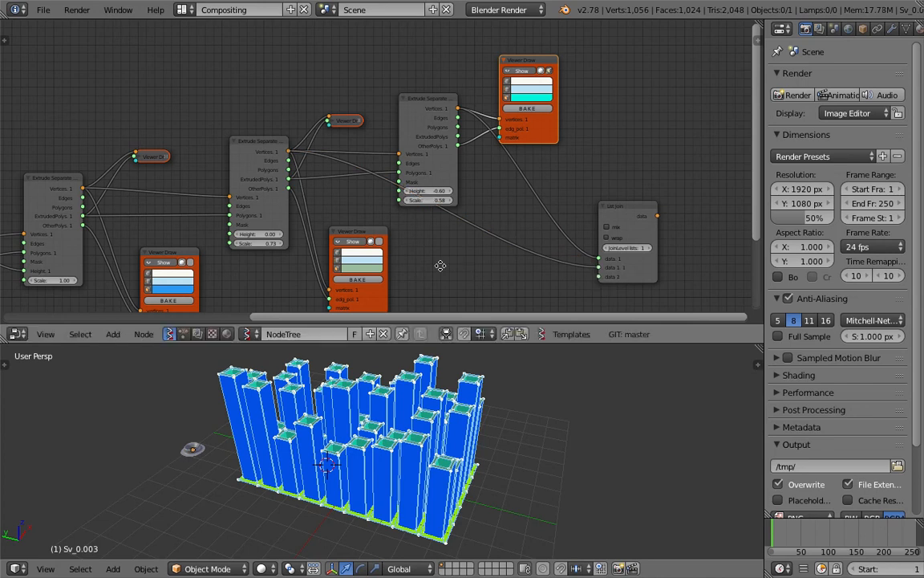
middle_drag(440, 263, 521, 212)
scroll(215, 141, down, 2)
drag(179, 141, 593, 214)
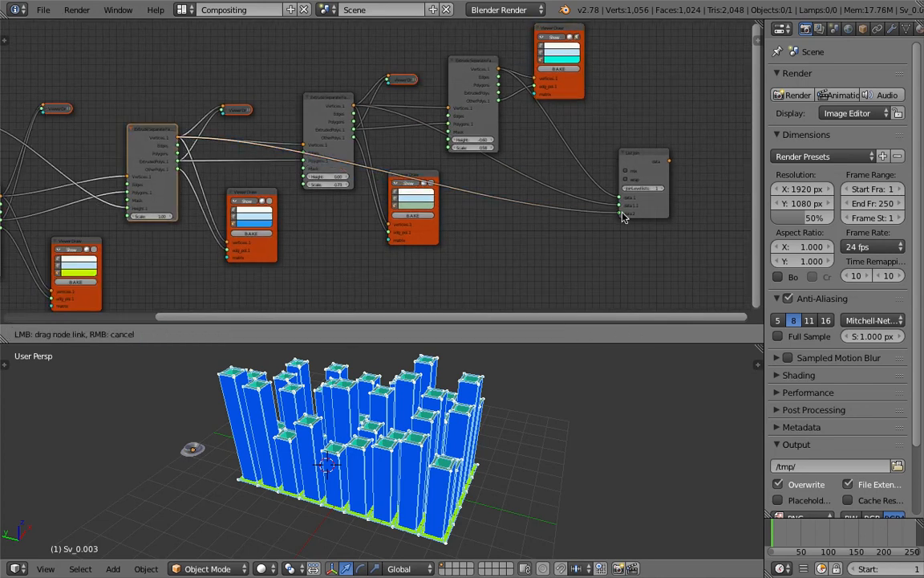
scroll(353, 215, down, 2)
right_click(578, 161)
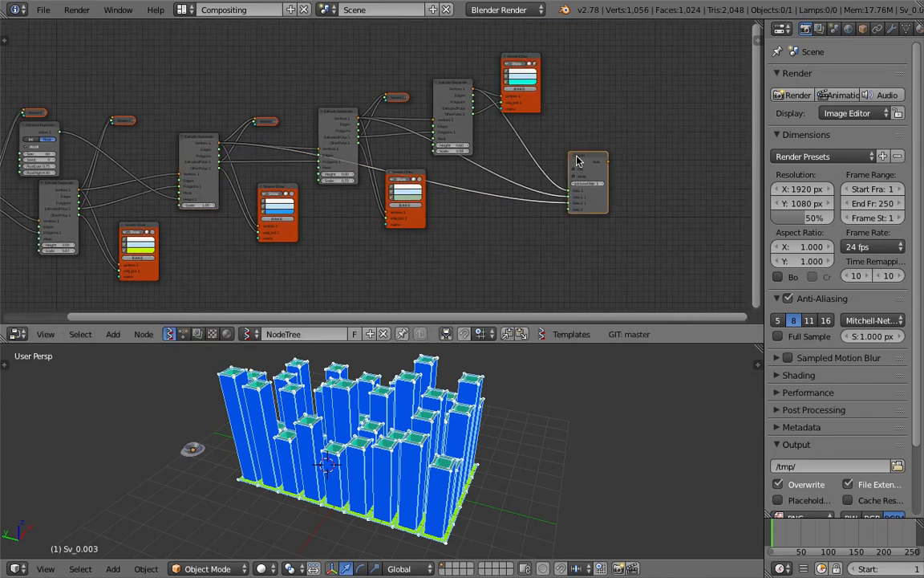
middle_drag(549, 171, 590, 167)
Delete the old baked ring mesh and bake the last extrude's teal viewer into a new mesh
middle_drag(522, 428, 560, 438)
key(x)
click(199, 513)
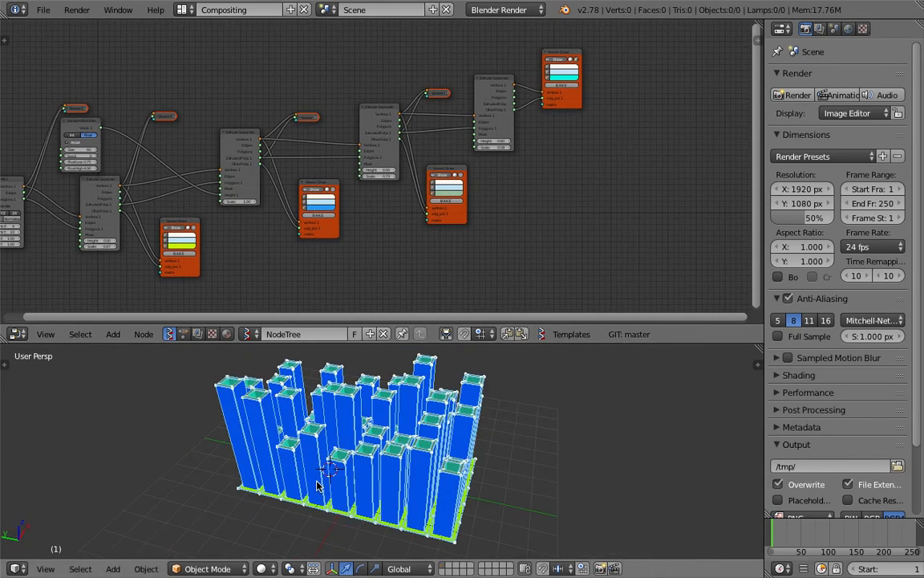
middle_drag(650, 76, 669, 71)
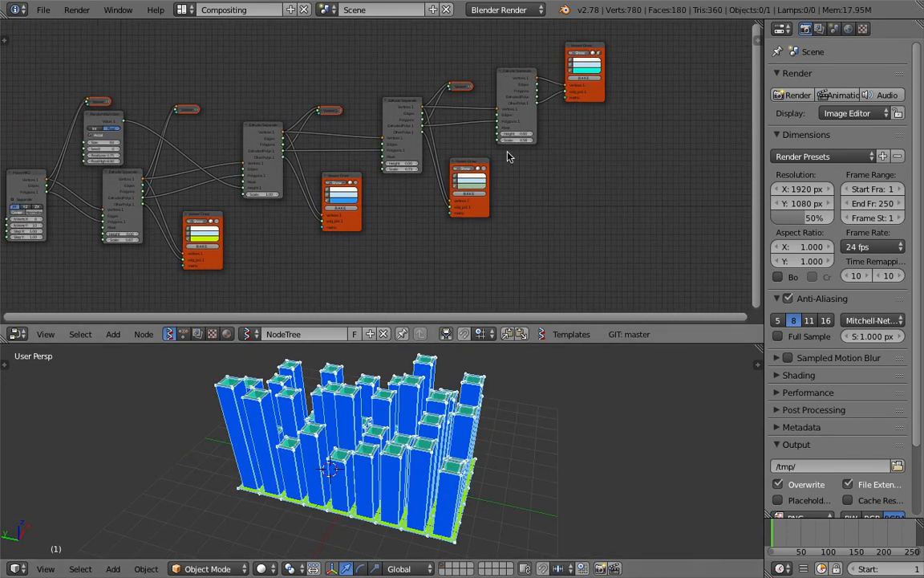
Bake the remaining three viewers and move all four baked meshes clear of the coloured node preview
click(213, 252)
scroll(309, 414, down, 5)
key(a)
key(g)
click(456, 431)
scroll(525, 441, up, 3)
mouse_move(553, 443)
middle_down()
mouse_move(482, 422)
mouse_move(546, 454)
mouse_move(539, 445)
middle_up()
scroll(482, 422, up, 2)
scroll(546, 451, down, 1)
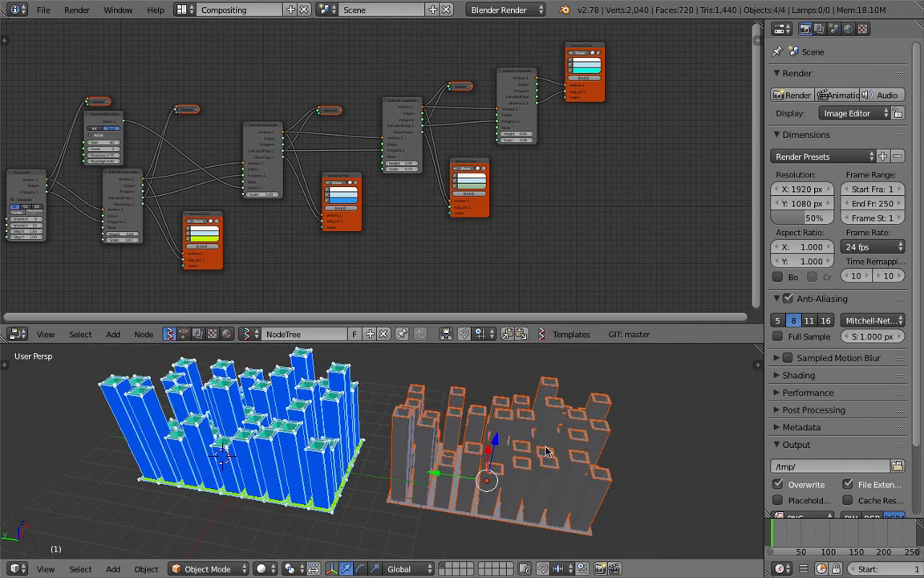
Join the four baked meshes into one object and run Remove Doubles on all its vertices
shift+right_click(606, 482)
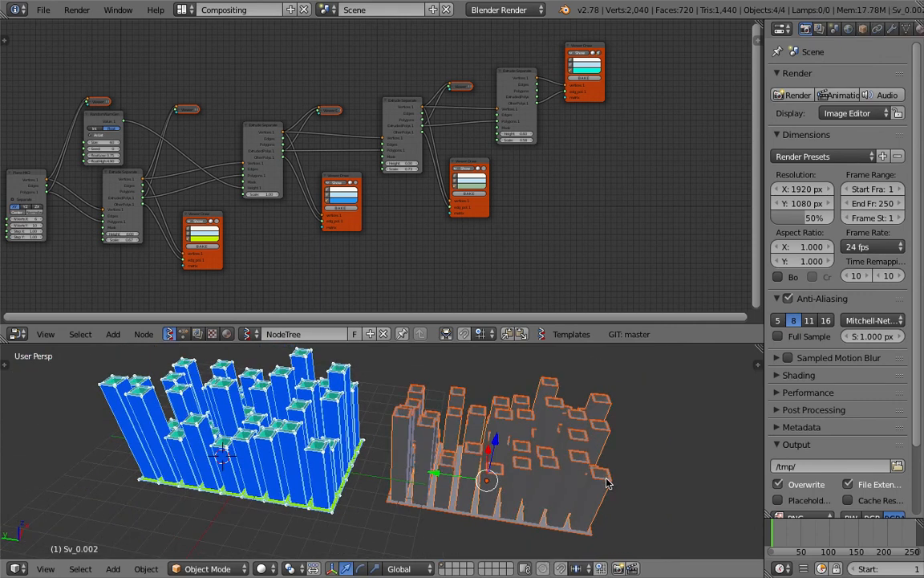
key(Tab)
click(657, 483)
middle_drag(608, 479, 568, 461)
key(space)
text(remove do)
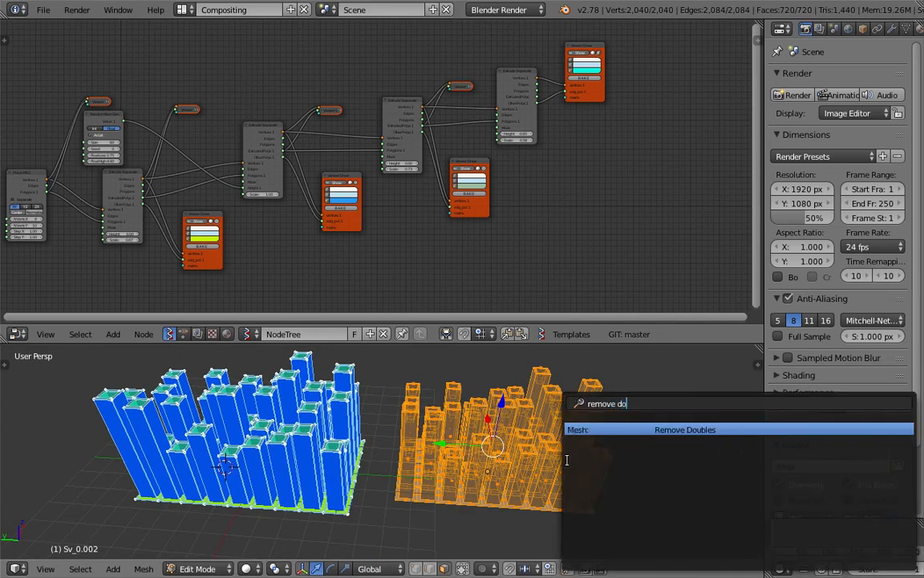
key(Return)
key(Tab)
click(444, 462)
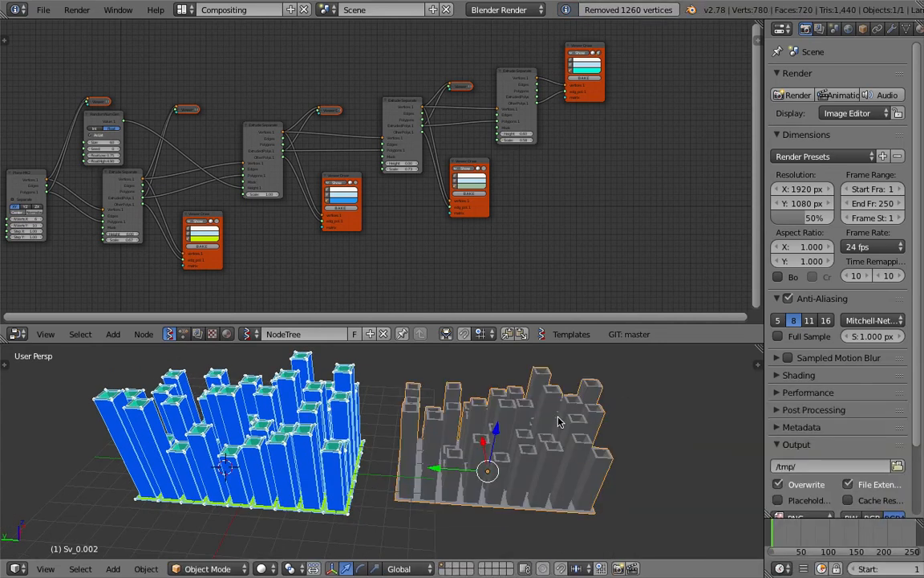
Give the joined column mesh a level 3 subdivision surface and smooth shading
key(ctrl+3)
key(space)
text(smoo)
key(Return)
middle_drag(562, 421, 535, 401)
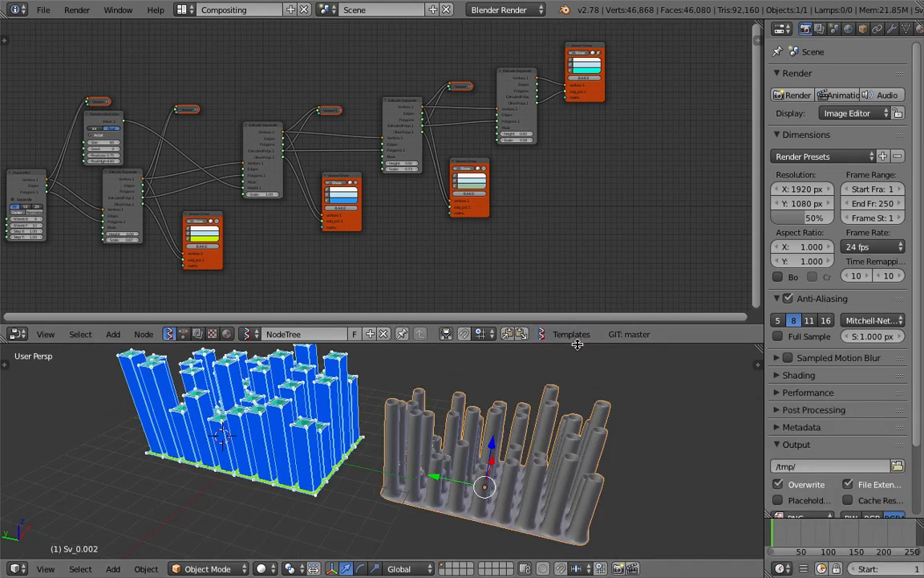
Enlarge the 3D viewport and examine the smoothed column mesh up close and from several angles
drag(577, 344, 577, 231)
scroll(426, 324, up, 5)
middle_drag(424, 401, 351, 425)
scroll(479, 358, up, 4)
scroll(470, 384, down, 4)
scroll(458, 440, down, 3)
key(a)
middle_drag(430, 461, 407, 425)
middle_drag(448, 387, 437, 358)
Reselect the smoothed column mesh and move it closer to the coloured node preview
right_click(413, 398)
middle_drag(413, 398, 511, 380)
key(g)
click(483, 342)
key(g)
middle_drag(483, 342, 519, 370)
click(400, 467)
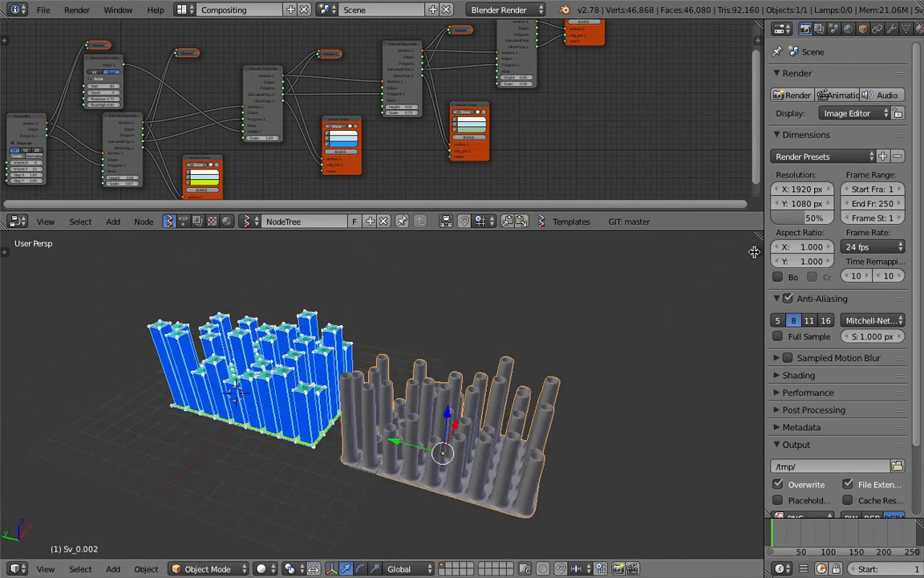
Shade the 3D viewport with Textured Solid, the multicoloured normal-style matcap and Ambient Occlusion
key(n)
scroll(693, 454, down, 15)
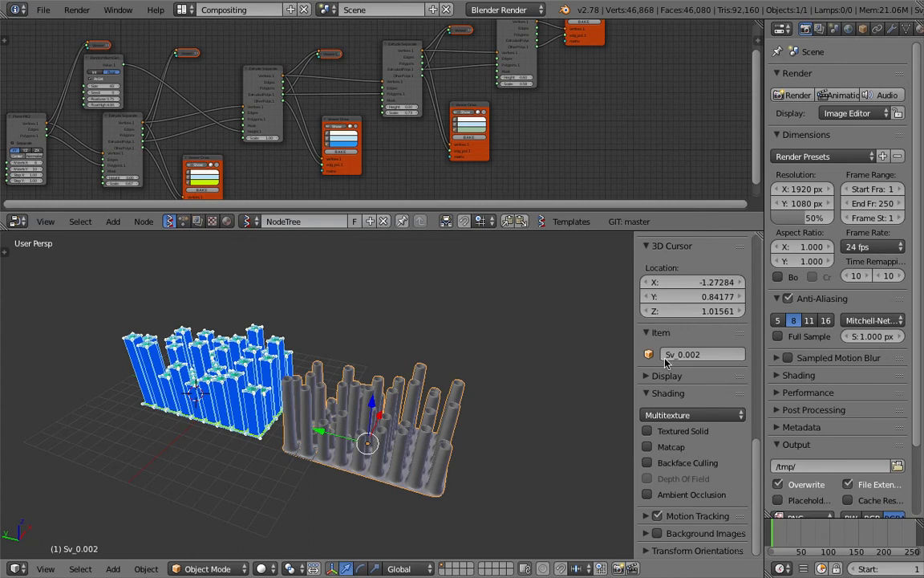
click(667, 375)
scroll(677, 480, down, 3)
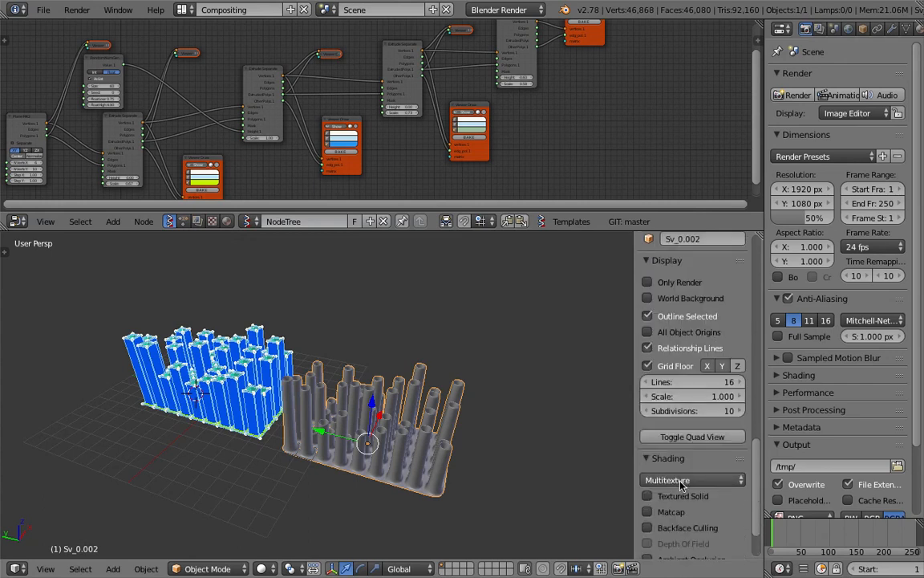
click(664, 510)
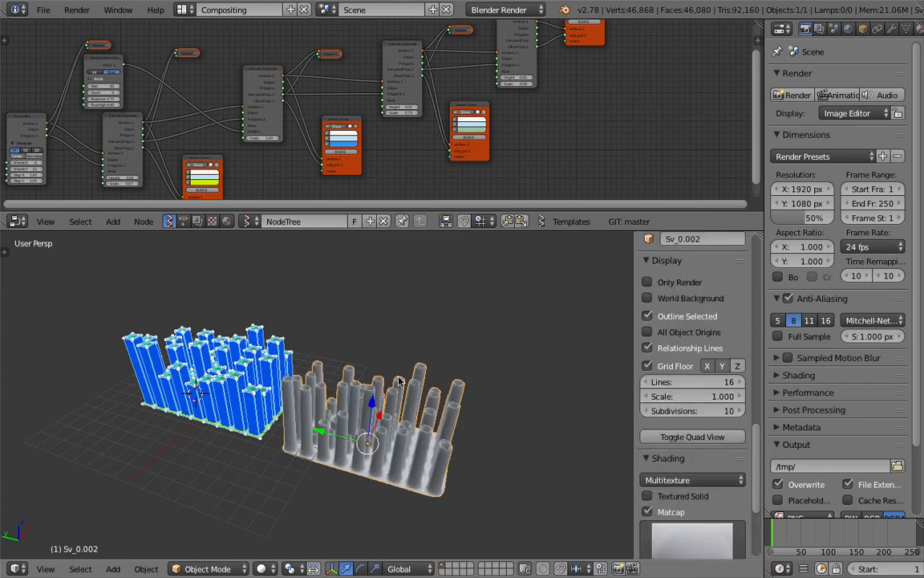
click(685, 534)
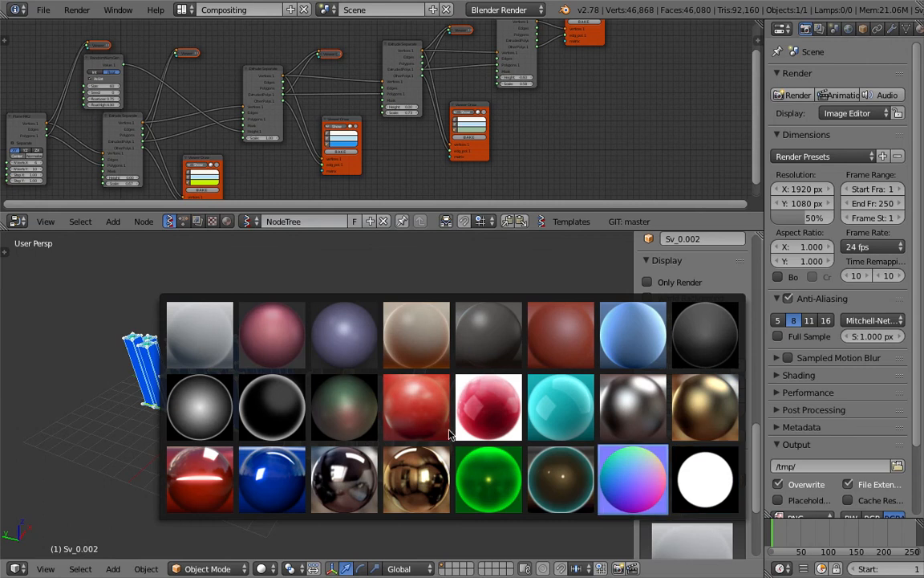
scroll(694, 497, down, 5)
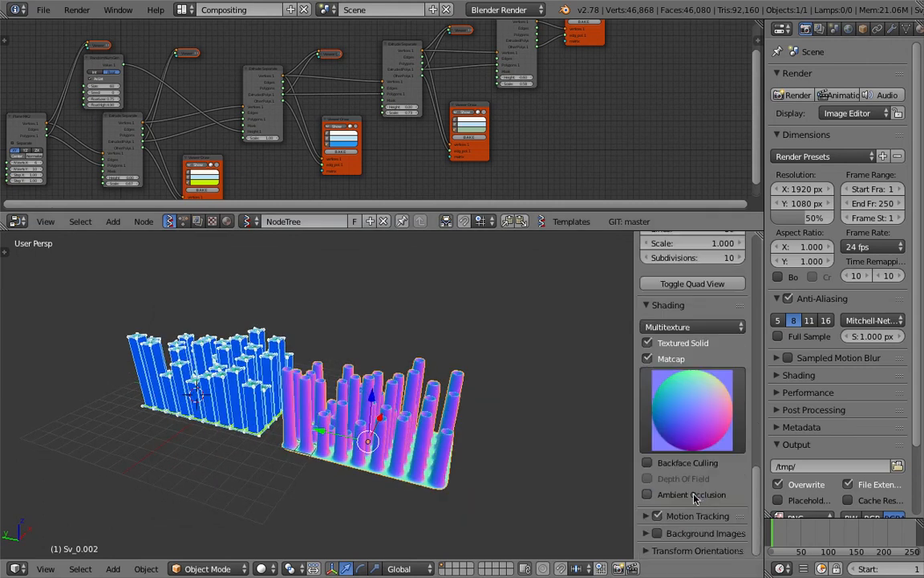
click(694, 496)
scroll(486, 418, up, 2)
Enlarge the node editor and move the teal viewer down beside the last extrude node
middle_drag(489, 110, 532, 126)
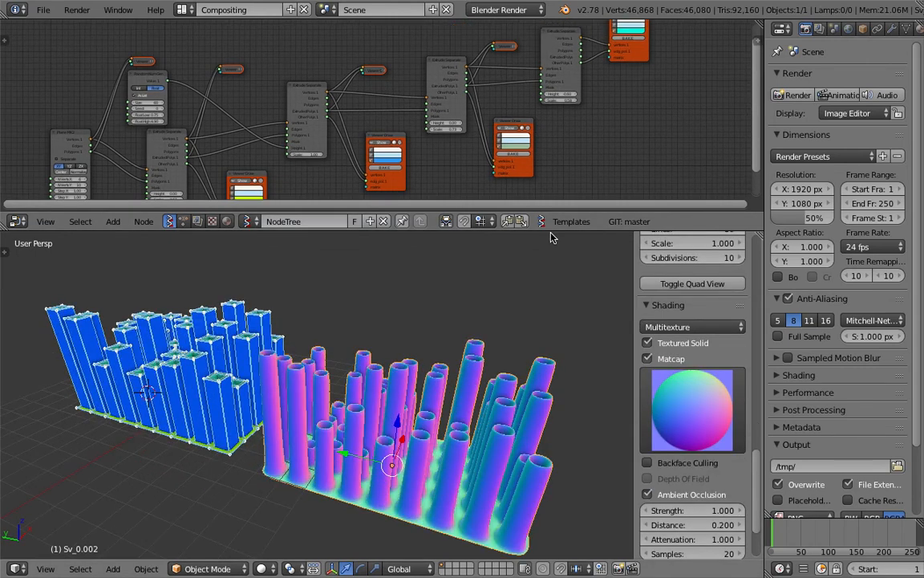
drag(551, 231, 497, 342)
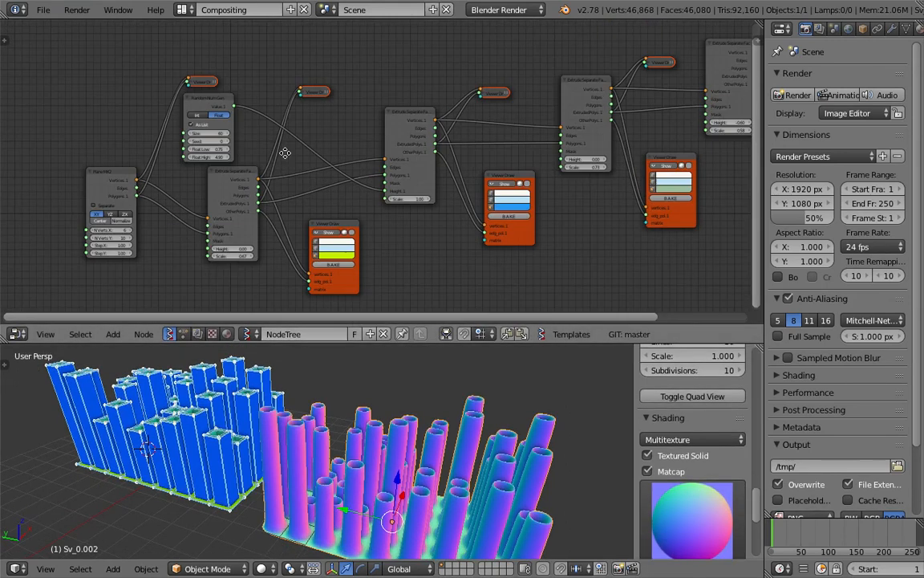
scroll(393, 157, down, 2)
drag(764, 144, 796, 144)
drag(731, 105, 733, 183)
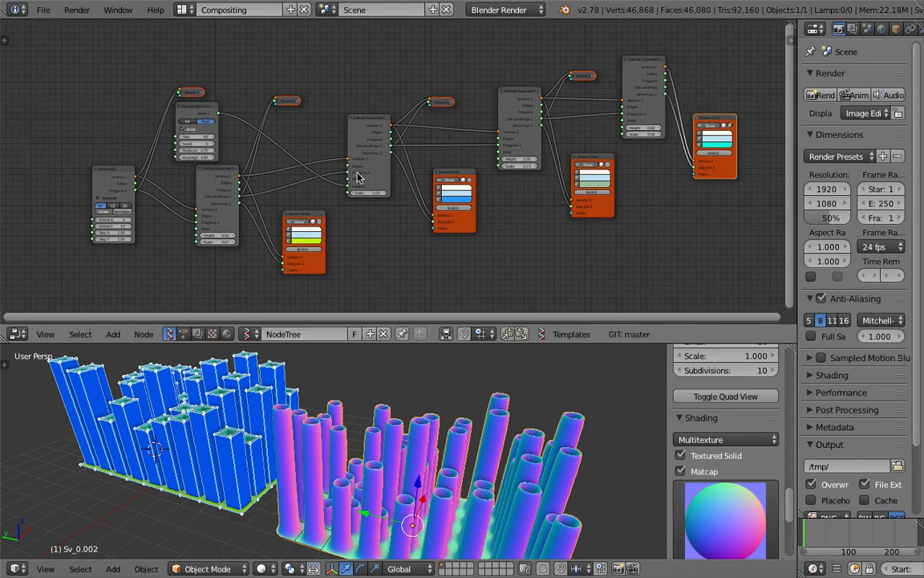
Tidy the start of the node tree by nudging the yellow viewer, first extrude and random number nodes, and spacing the Plane node outward
drag(303, 215, 300, 210)
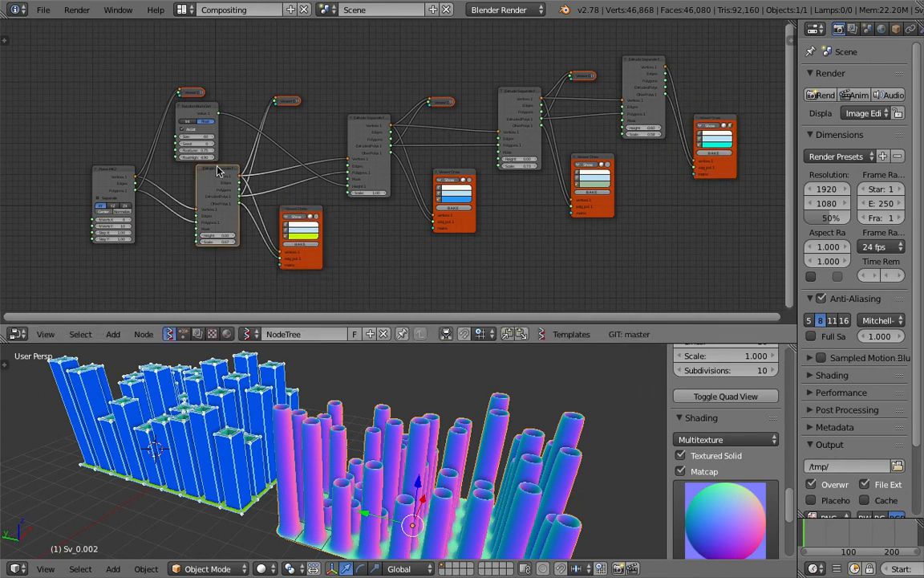
drag(217, 171, 222, 165)
drag(200, 110, 209, 96)
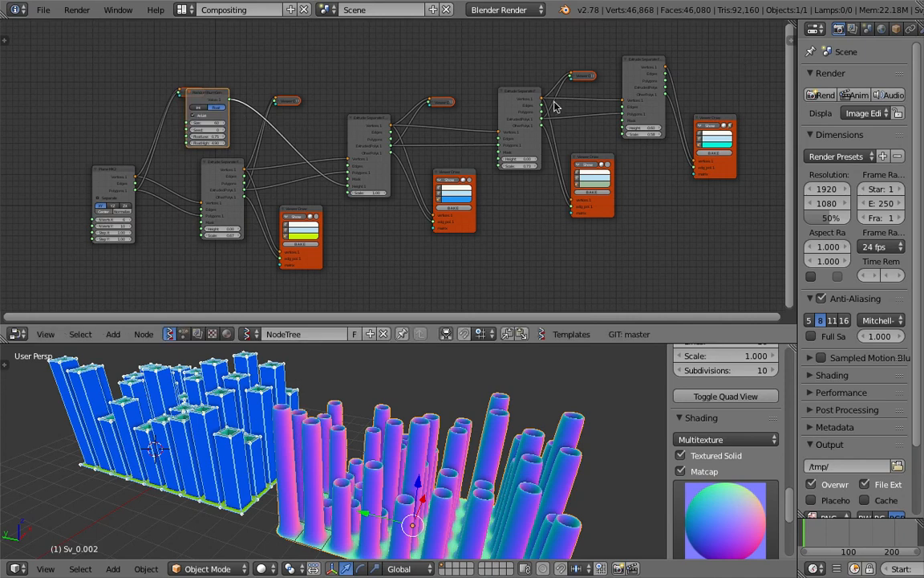
drag(128, 178, 80, 181)
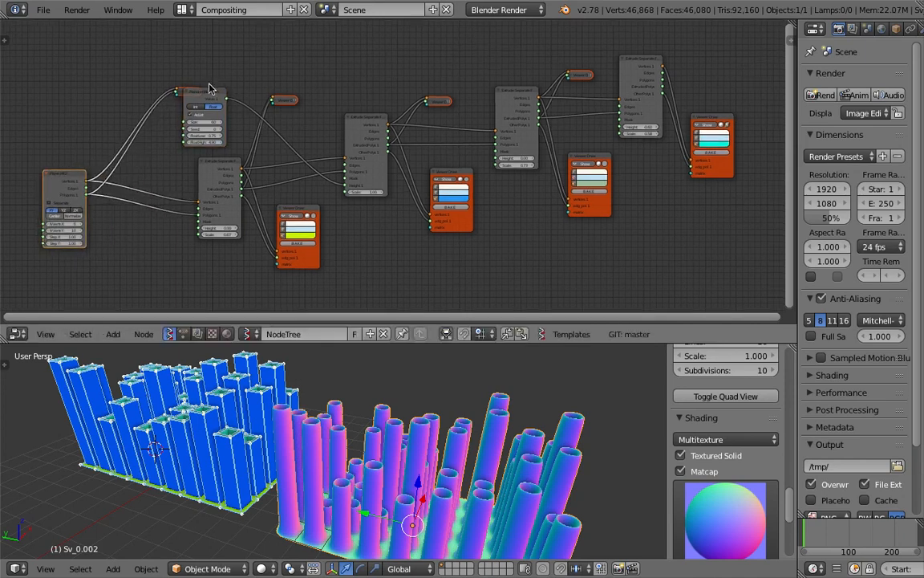
Spread out the collapsed viewers above the chain and lower the second and third extrude nodes and the grey-green viewer
drag(194, 99, 145, 99)
drag(290, 101, 277, 92)
drag(370, 135, 359, 160)
drag(437, 103, 408, 87)
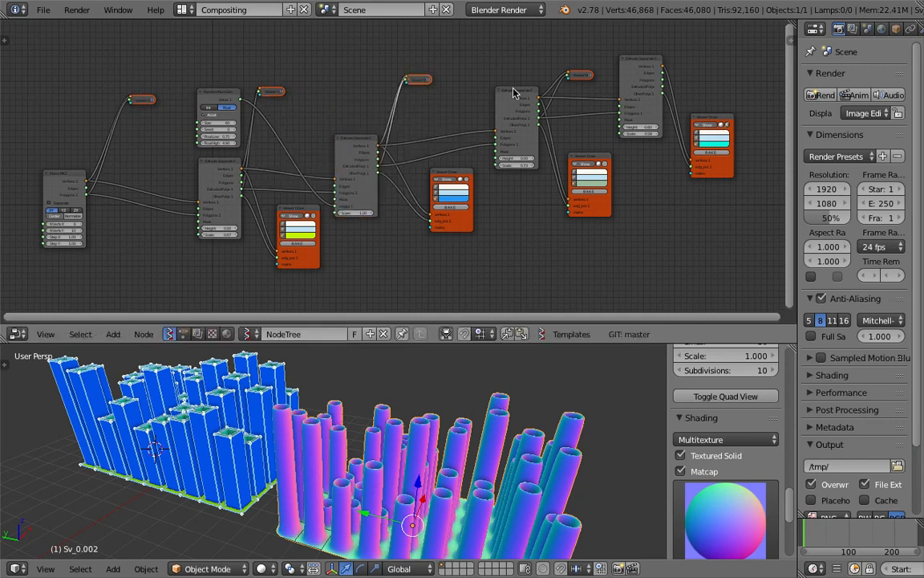
drag(513, 98, 507, 111)
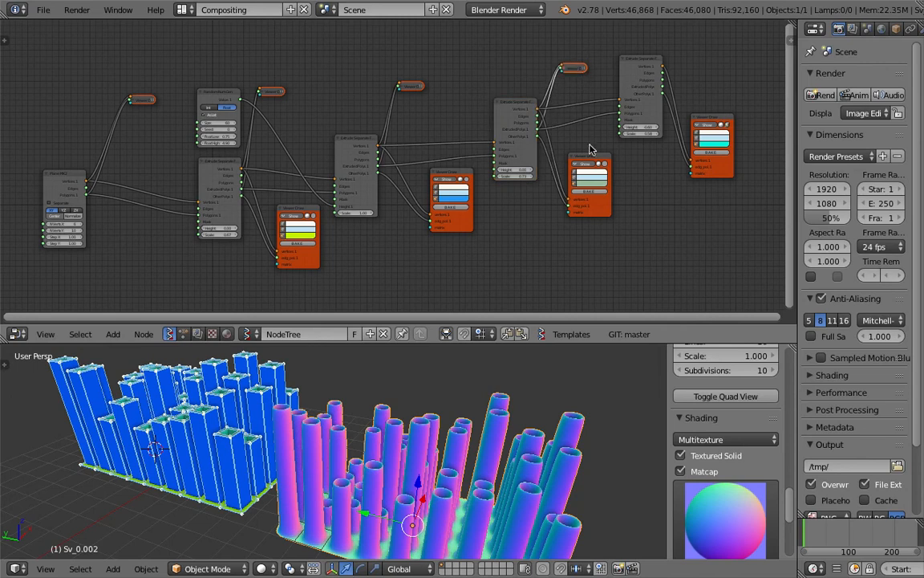
drag(592, 158, 592, 167)
Save the scene over the existing file
scroll(482, 488, down, 4)
middle_drag(483, 487, 449, 422)
mouse_move(287, 416)
middle_down()
mouse_move(312, 466)
mouse_move(263, 408)
middle_up()
scroll(263, 409, up, 1)
middle_drag(134, 227, 243, 181)
scroll(293, 446, up, 2)
middle_drag(295, 478, 248, 379)
middle_drag(316, 375, 351, 469)
key(ctrl+s)
click(351, 468)
Look over the node tree from the Plane node through to the last extrude node
scroll(209, 223, up, 5)
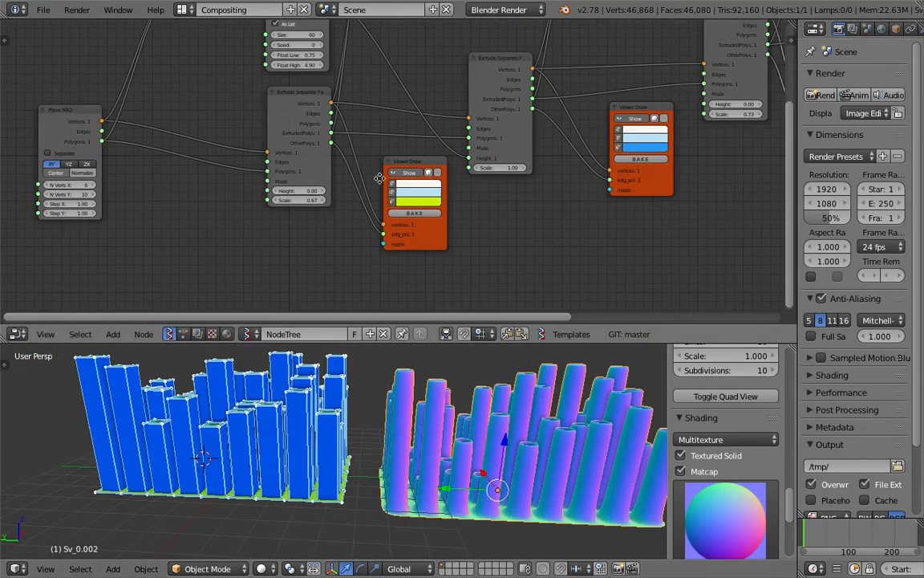
middle_drag(384, 181, 351, 211)
scroll(214, 203, down, 2)
middle_drag(239, 202, 379, 201)
scroll(321, 203, up, 5)
scroll(240, 194, down, 5)
middle_drag(485, 173, 302, 202)
scroll(351, 196, down, 3)
middle_drag(449, 175, 468, 183)
scroll(496, 184, up, 1)
scroll(499, 183, down, 1)
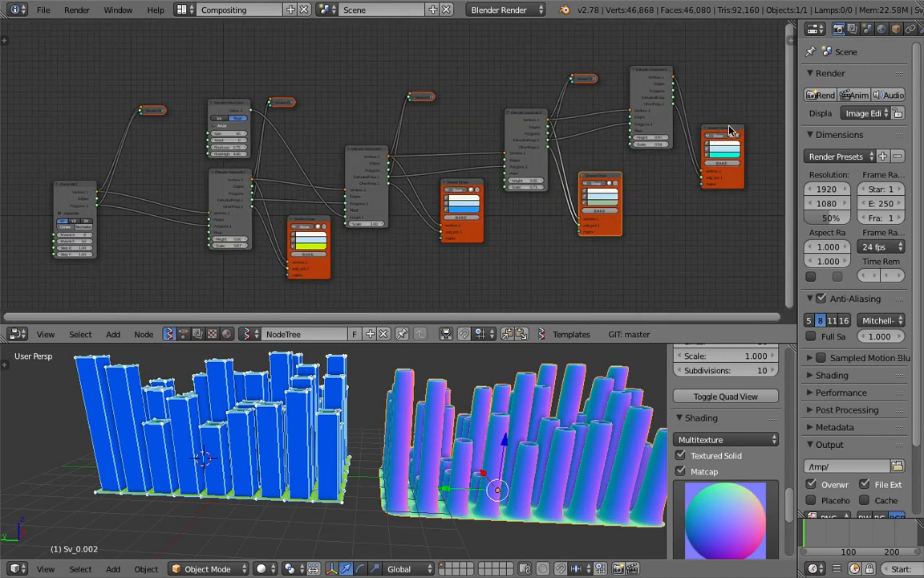
Nudge the teal viewer up slightly, then widen the editors and narrow the 3D viewport's properties sidebar
drag(730, 130, 735, 119)
drag(796, 128, 822, 185)
drag(690, 382, 766, 386)
scroll(562, 412, down, 4)
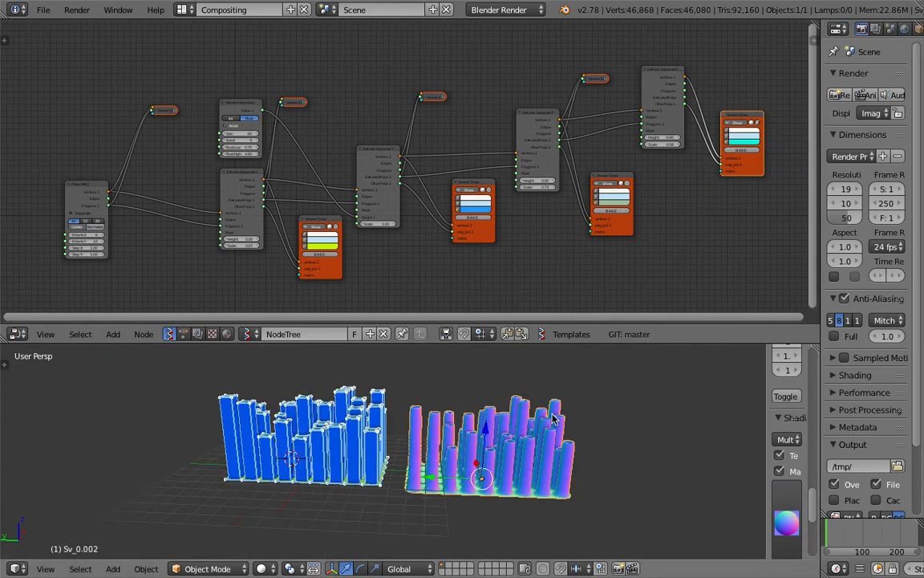
Clear the column mesh's location and move it along the global Y axis to sit beside the node preview
middle_drag(552, 414, 571, 456)
scroll(571, 457, up, 1)
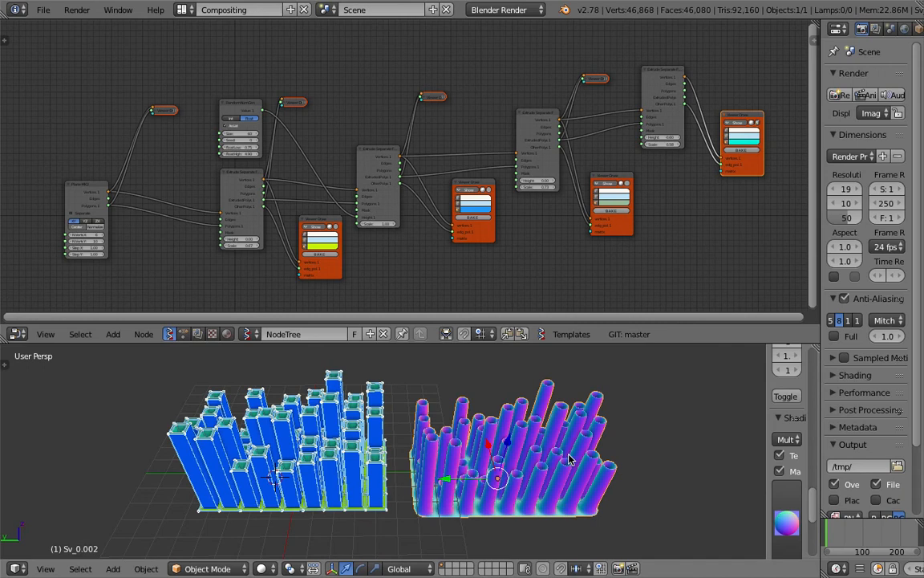
key(alt+g)
key(g)
key(x)
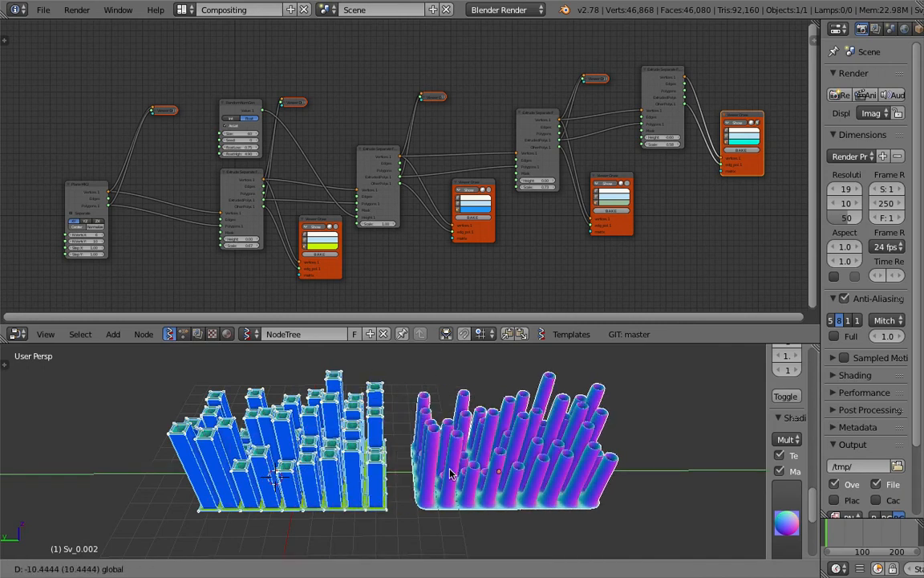
click(607, 357)
Enlarge the 3D viewport and its properties sidebar, and enable Only Render in the display settings
drag(608, 344, 629, 240)
middle_drag(622, 393, 590, 363)
scroll(675, 345, down, 1)
drag(766, 340, 668, 353)
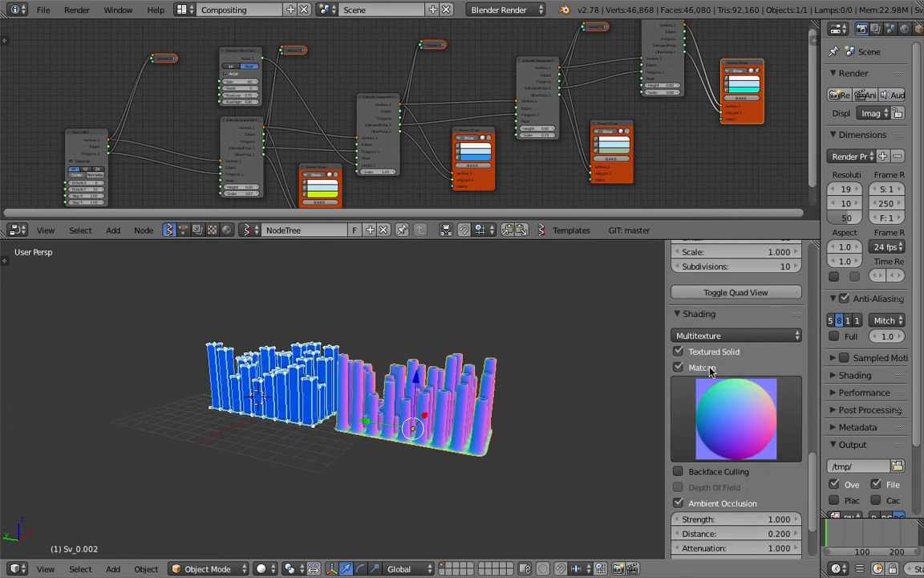
scroll(710, 371, down, 2)
scroll(709, 370, up, 8)
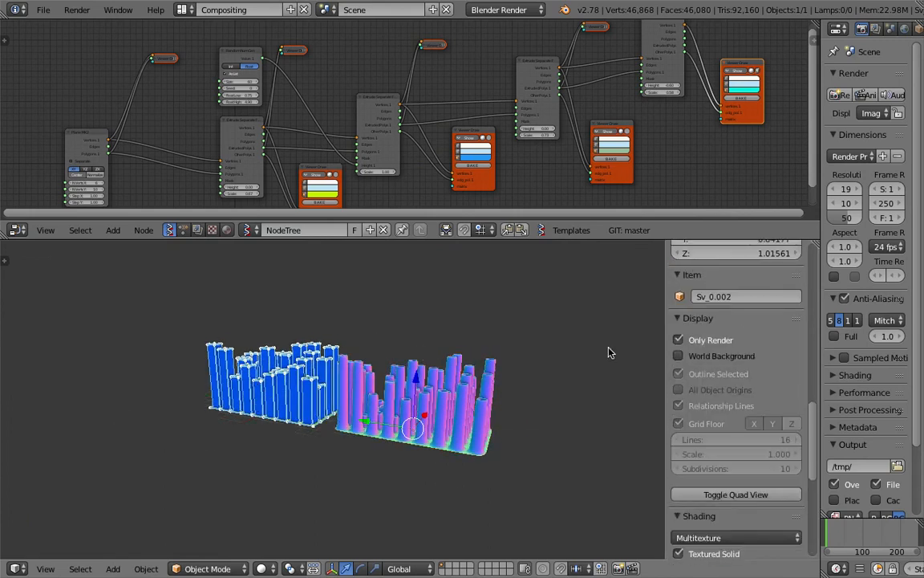